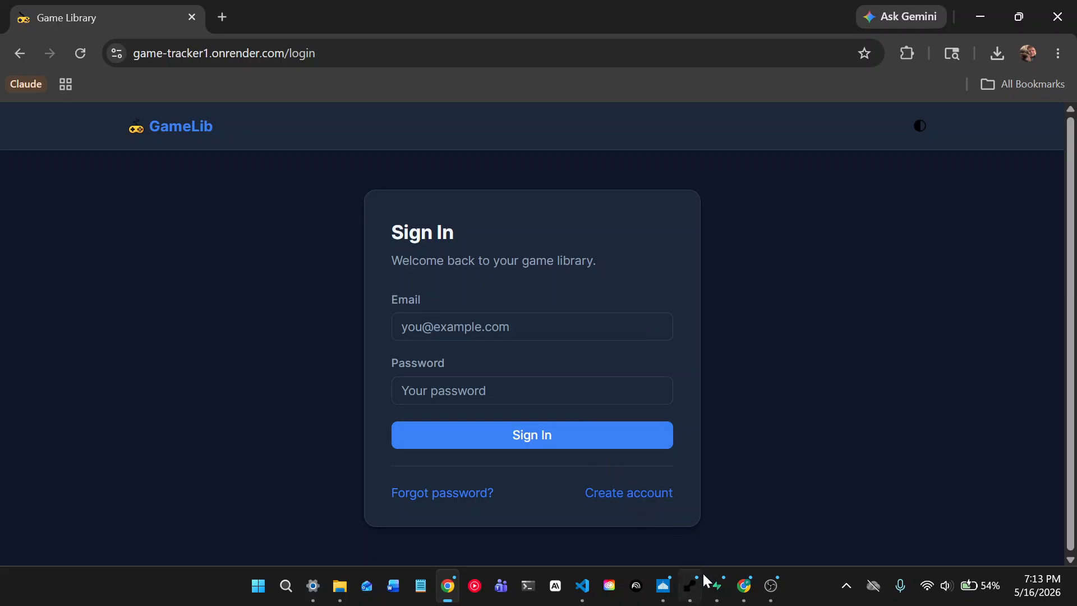
- Navigate to the GameLib Sign In page in the browser
mouse_move(712, 584)
left_click(720, 548)
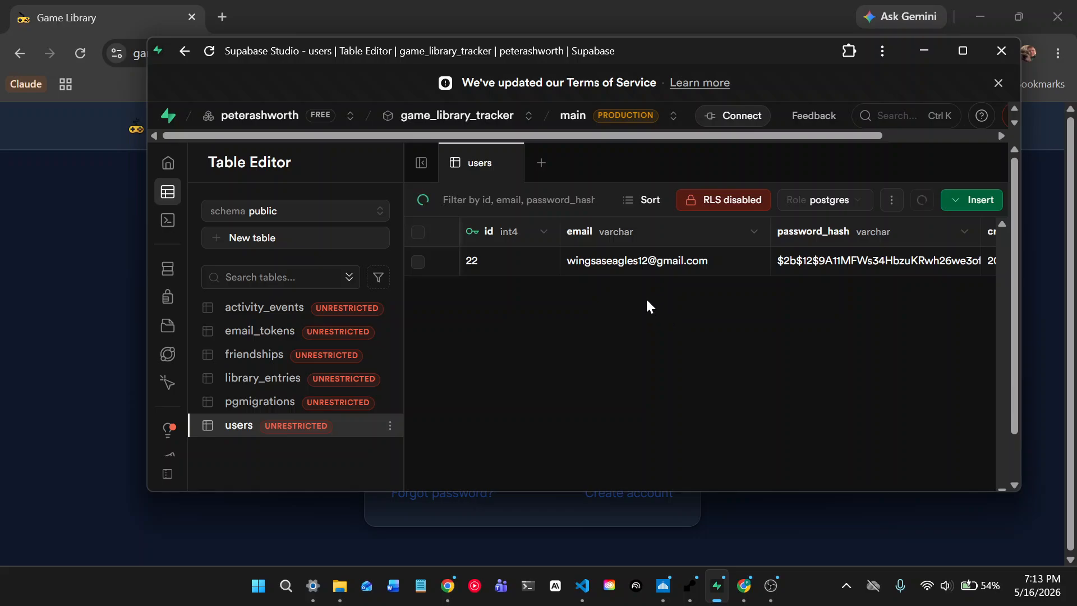
scroll(622, 328, "right", 10)
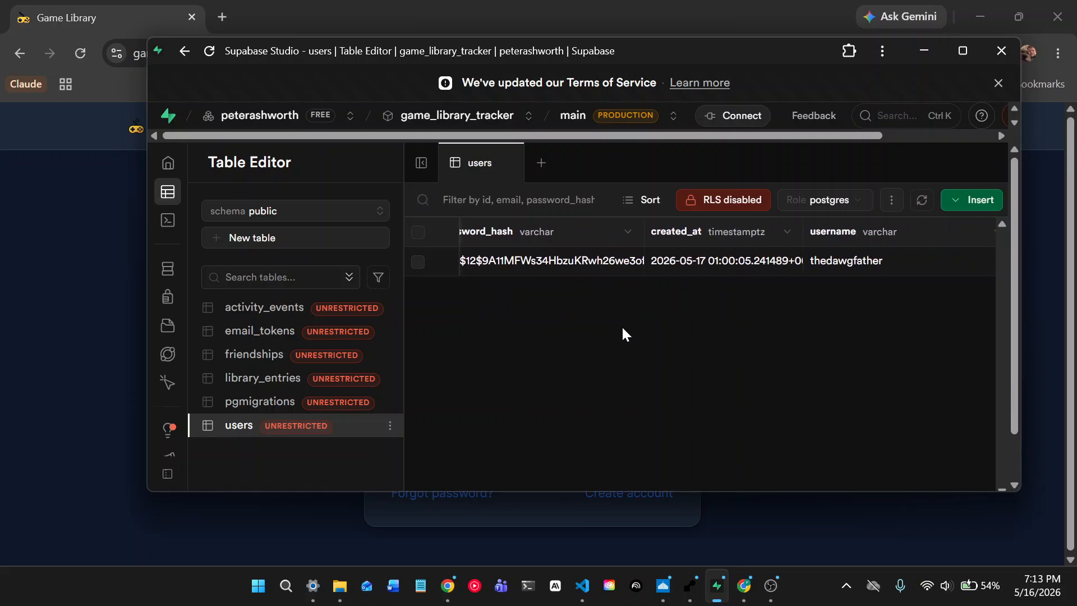
scroll(622, 330, "left", 10)
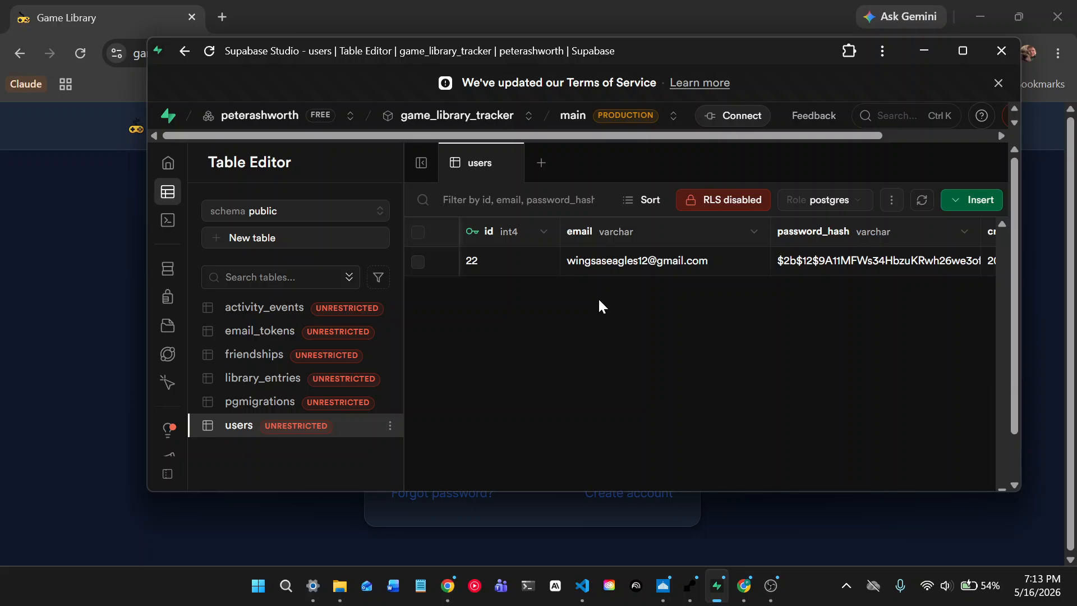
scroll(598, 297, "right", 6)
scroll(599, 303, "right", 3)
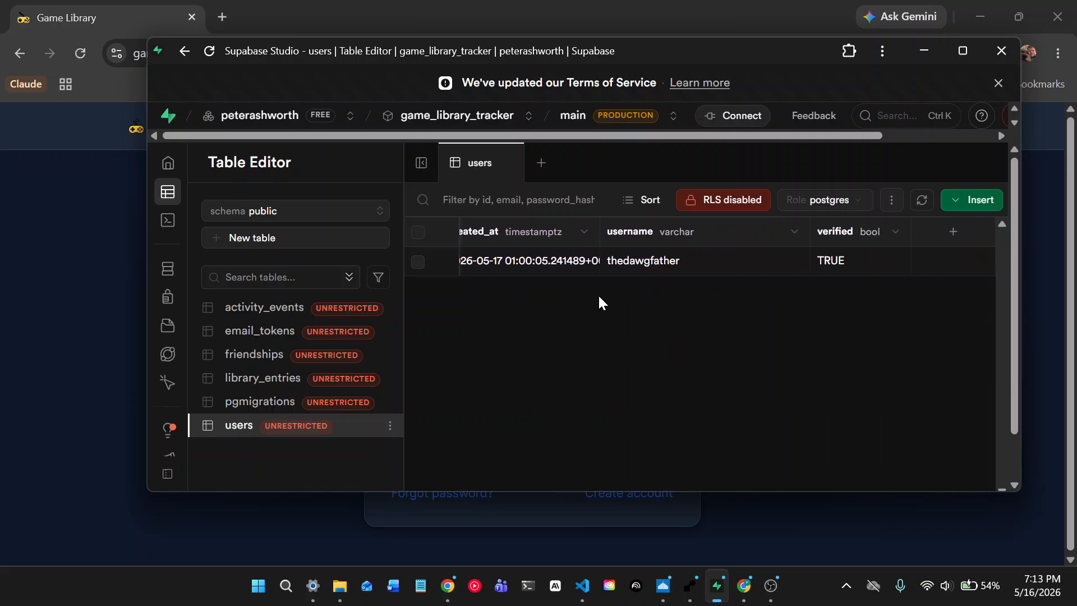
scroll(599, 302, "left", 8)
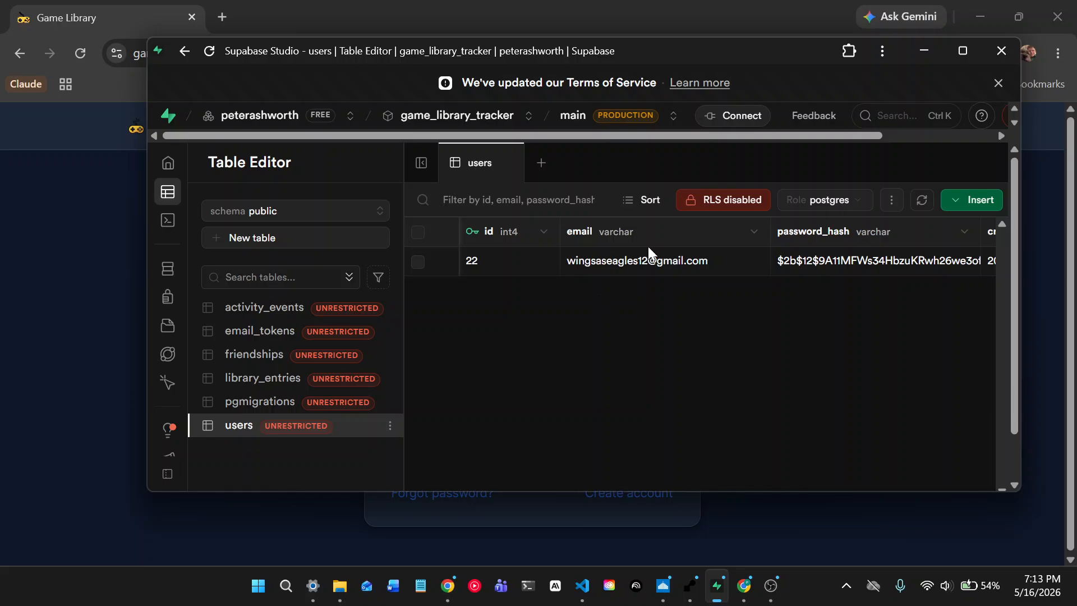
left_click(914, 51)
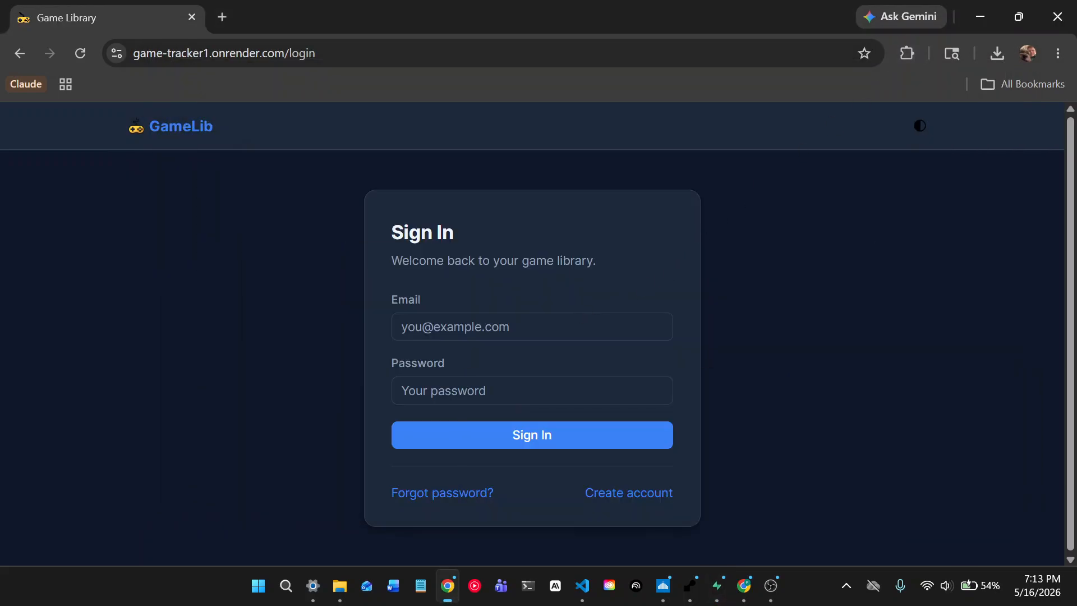
- Sign in to GameLib with the re-registered account's saved browser login
left_click(568, 326)
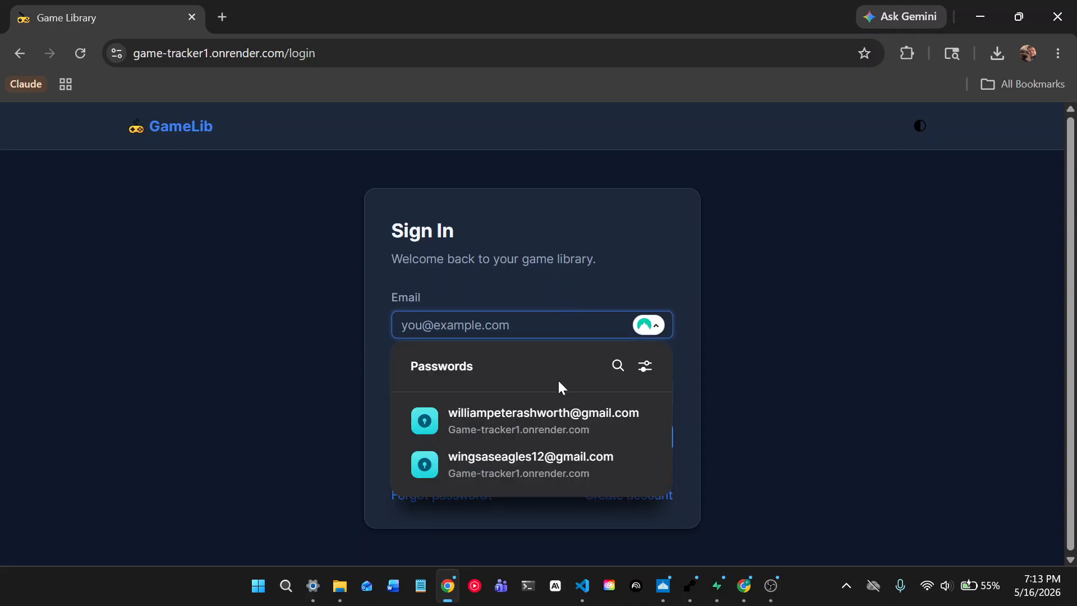
left_click(539, 464)
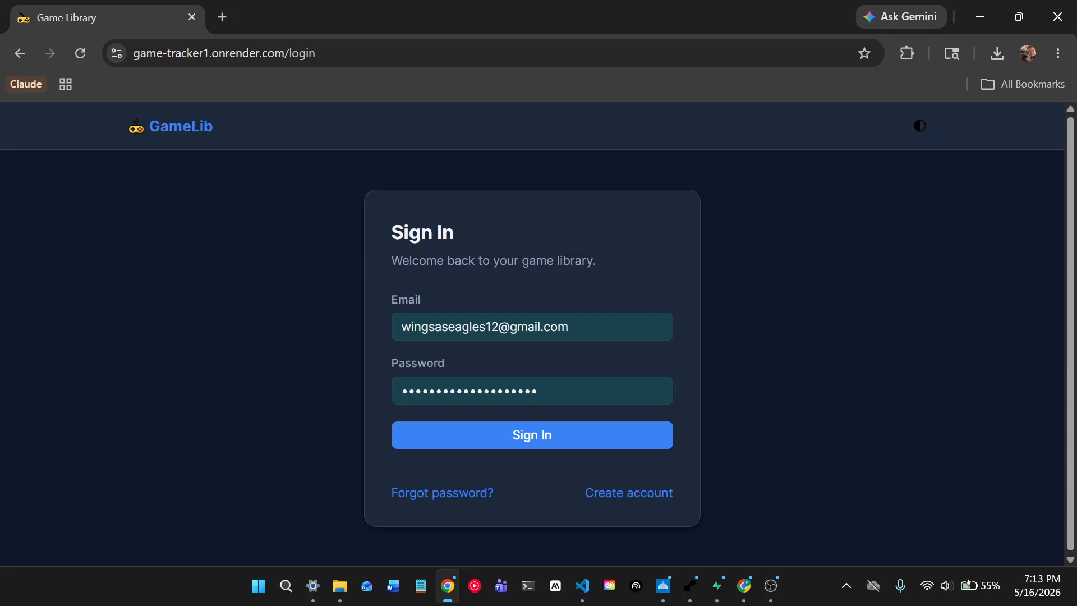
left_click(546, 443)
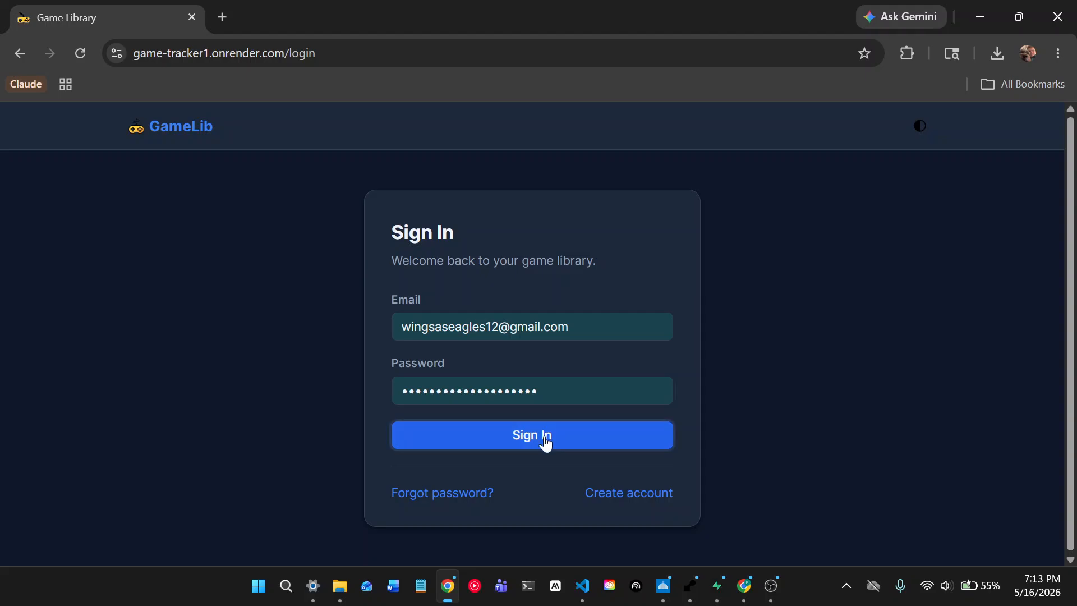
- Enter a new game titled 'Legend of Zelda Wind Waker' with platform Gamecube
scroll(451, 277, "down", 3)
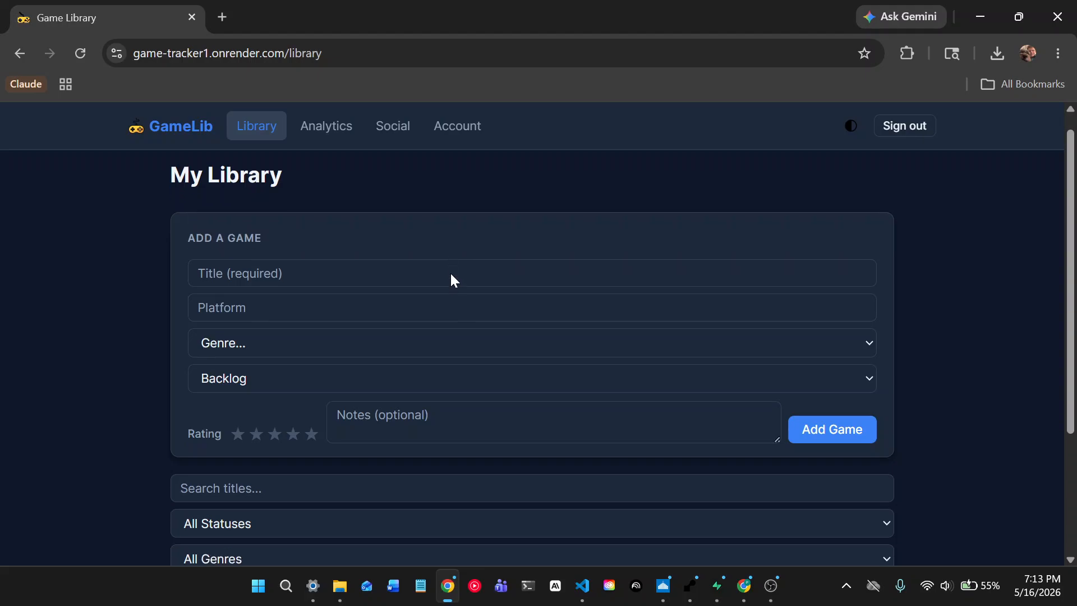
scroll(451, 273, "up", 3)
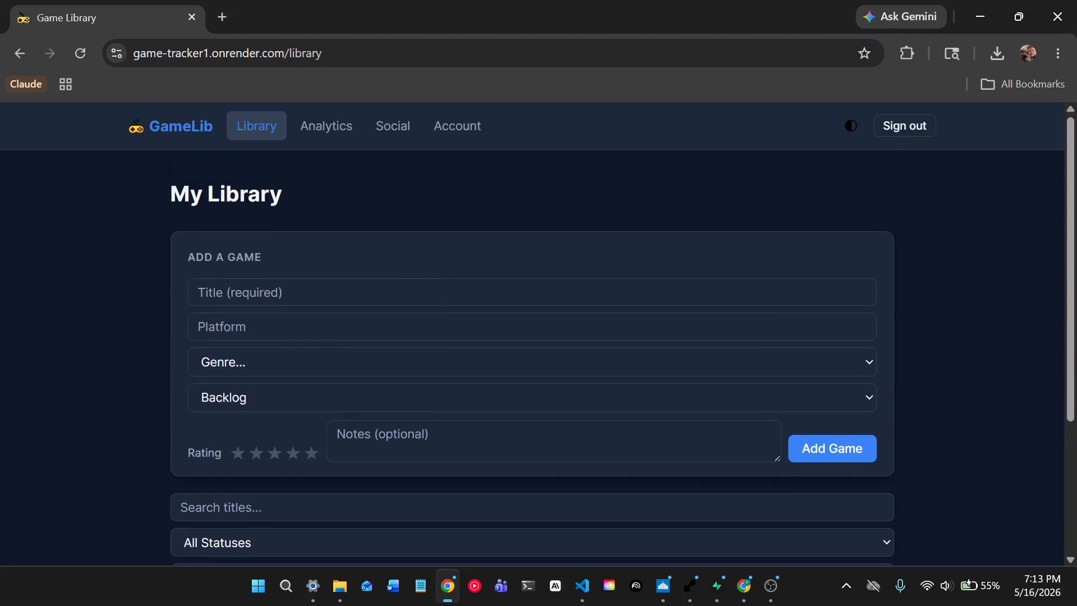
left_click(452, 291)
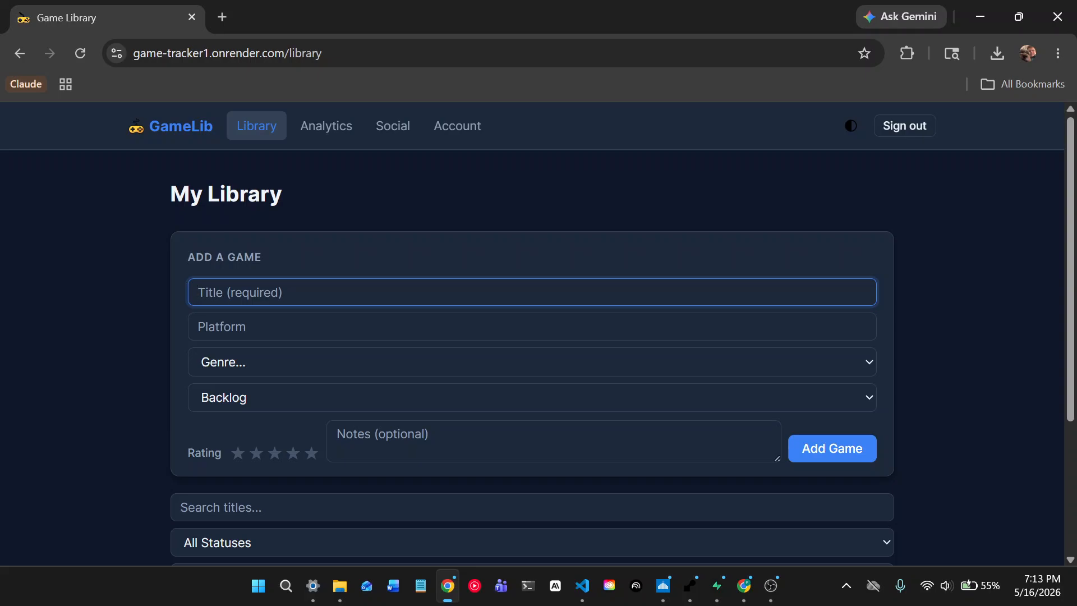
type("Legend of Z")
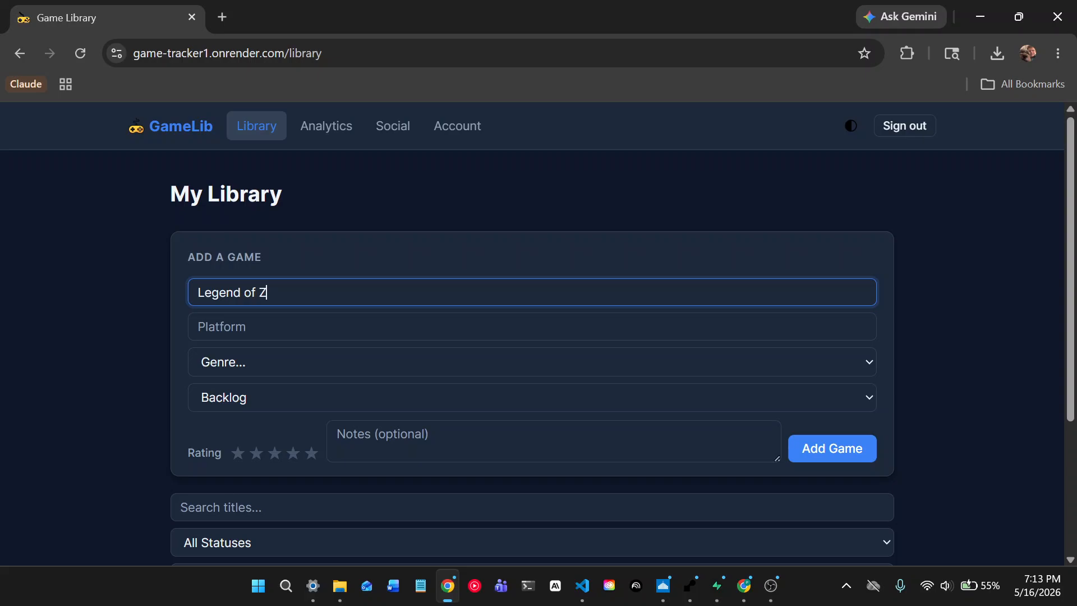
type("elda Wind Waker")
key("Tab")
type("G")
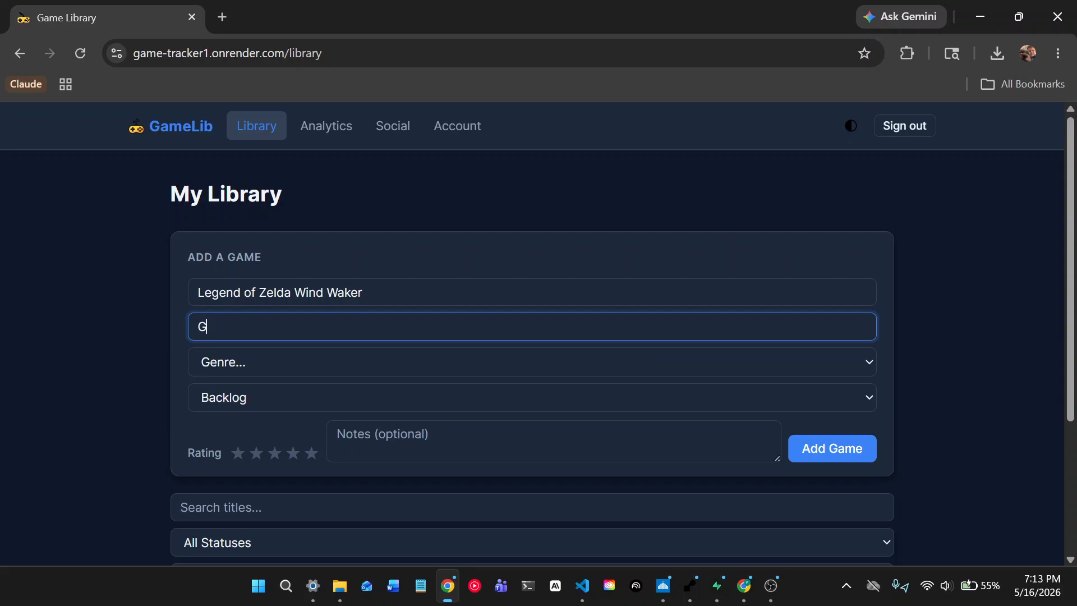
type("amecube")
- Set it to Adventure, Completed, five stars, note 'Completed the game a few years ago', and add it
left_click(396, 359)
left_click(308, 272)
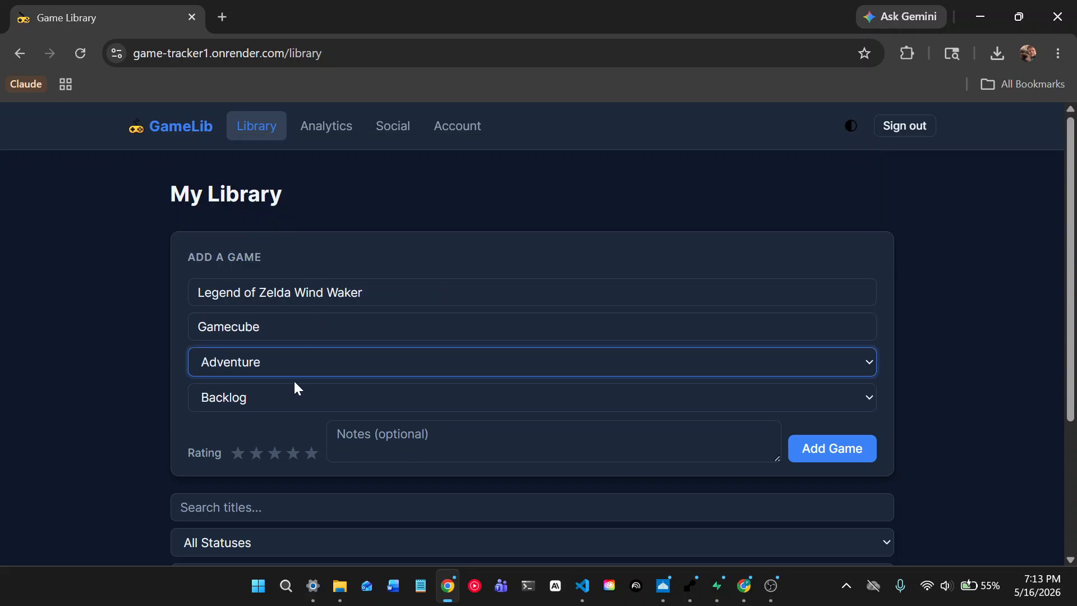
left_click(304, 396)
left_click(303, 466)
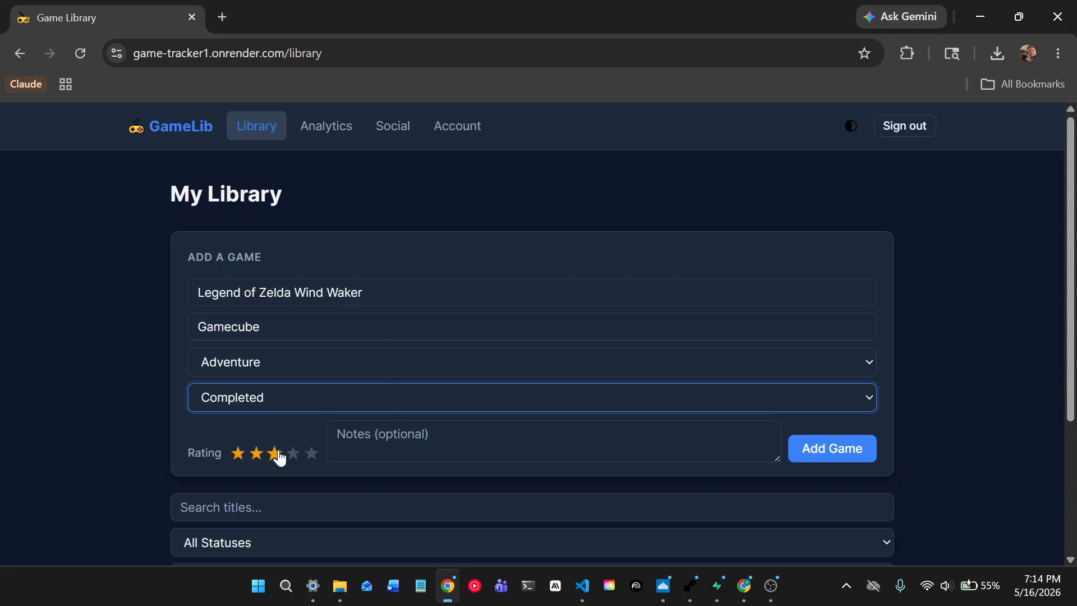
left_click(311, 456)
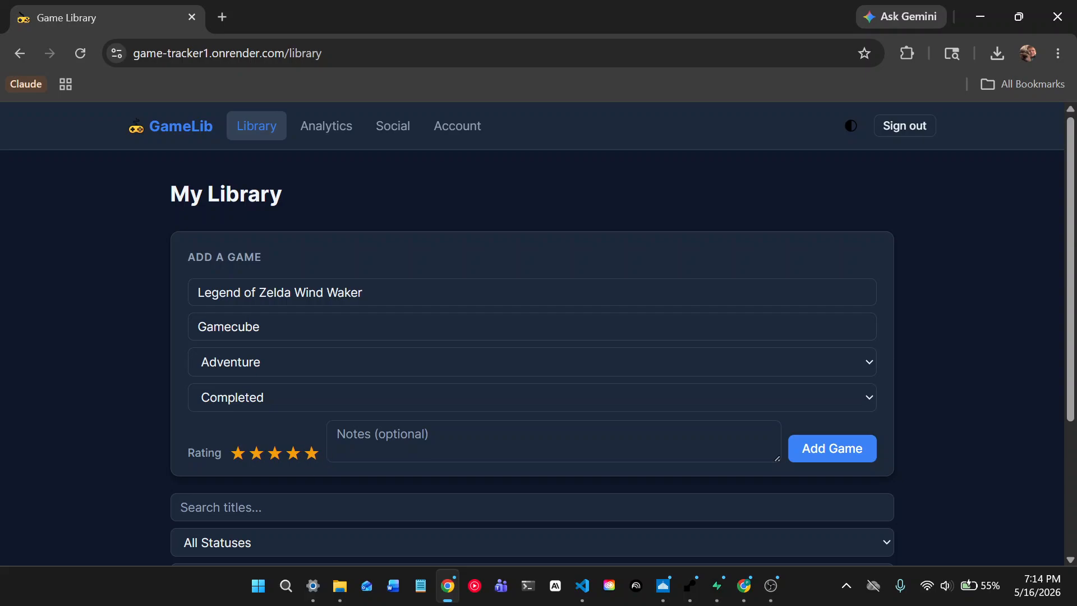
left_click(337, 434)
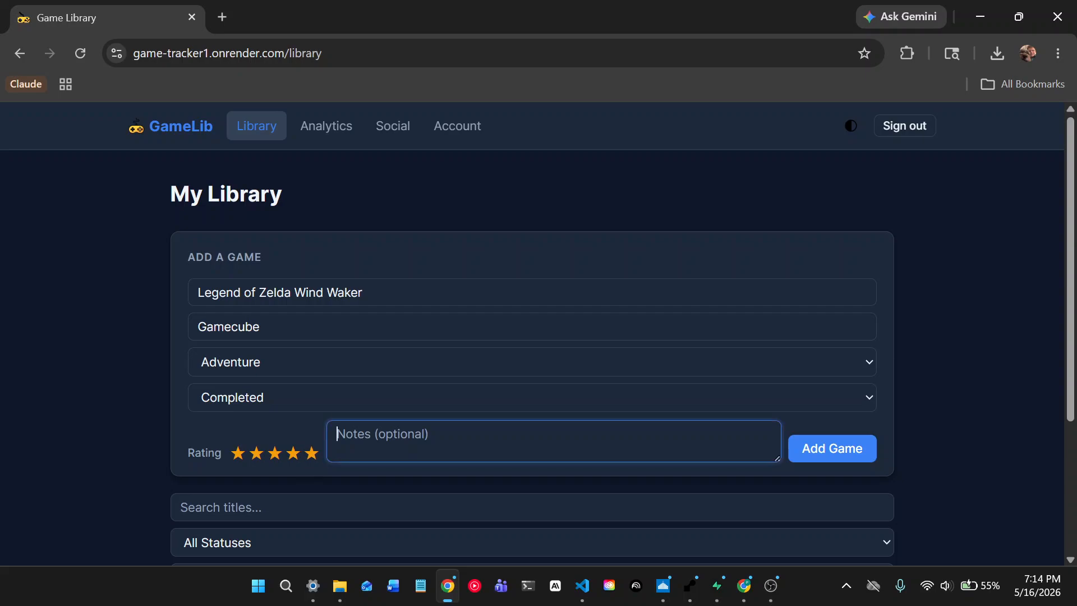
type("Completed the g")
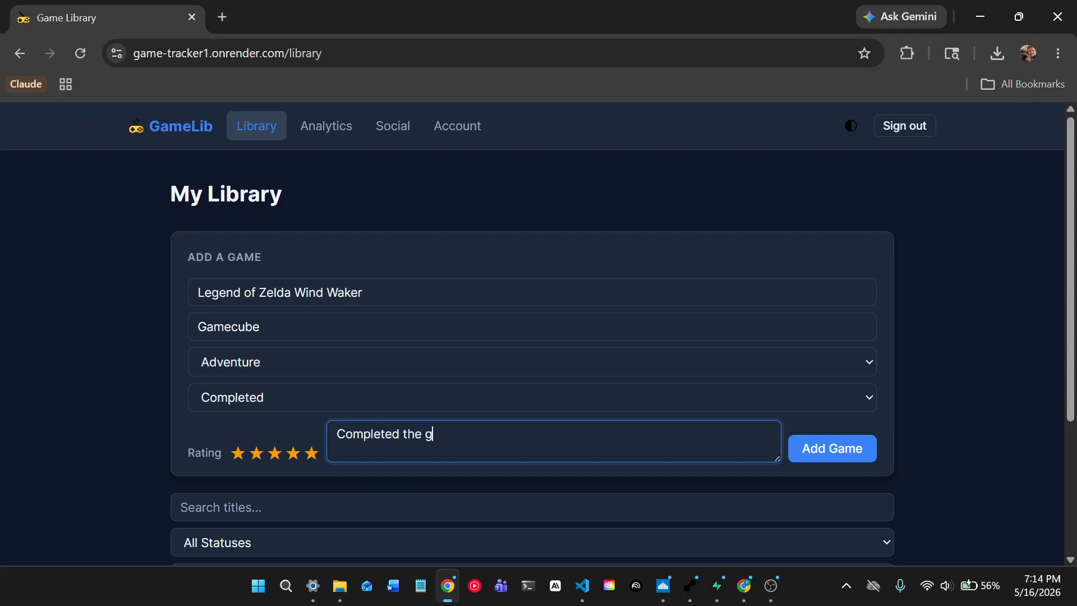
type("ame a few years ago")
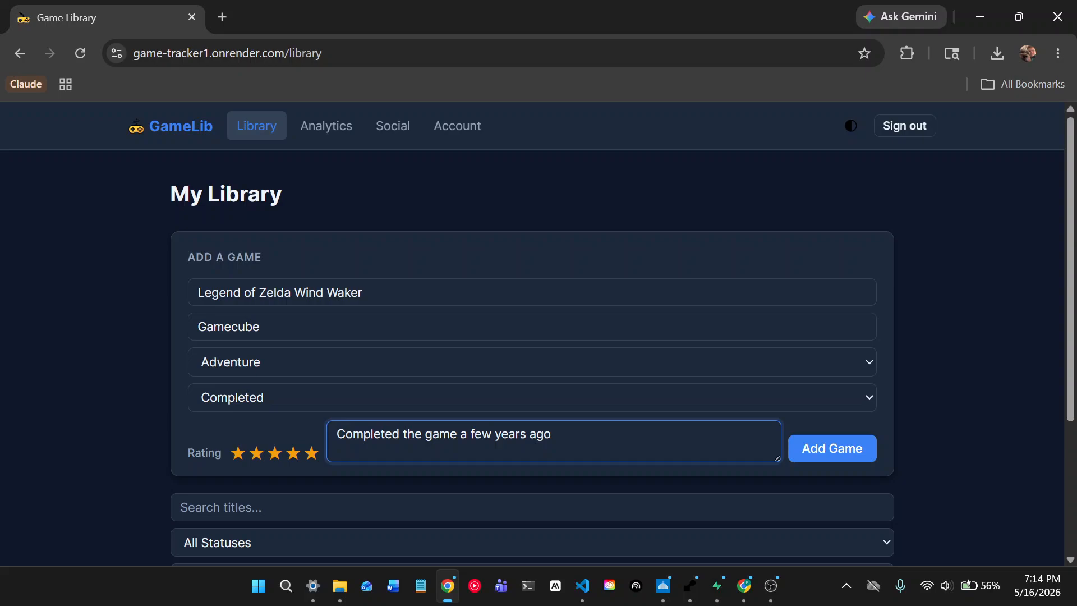
left_click(797, 456)
- Try the library status filter with Backlog, then Playing, keeping All Genres
scroll(584, 387, "down", 3)
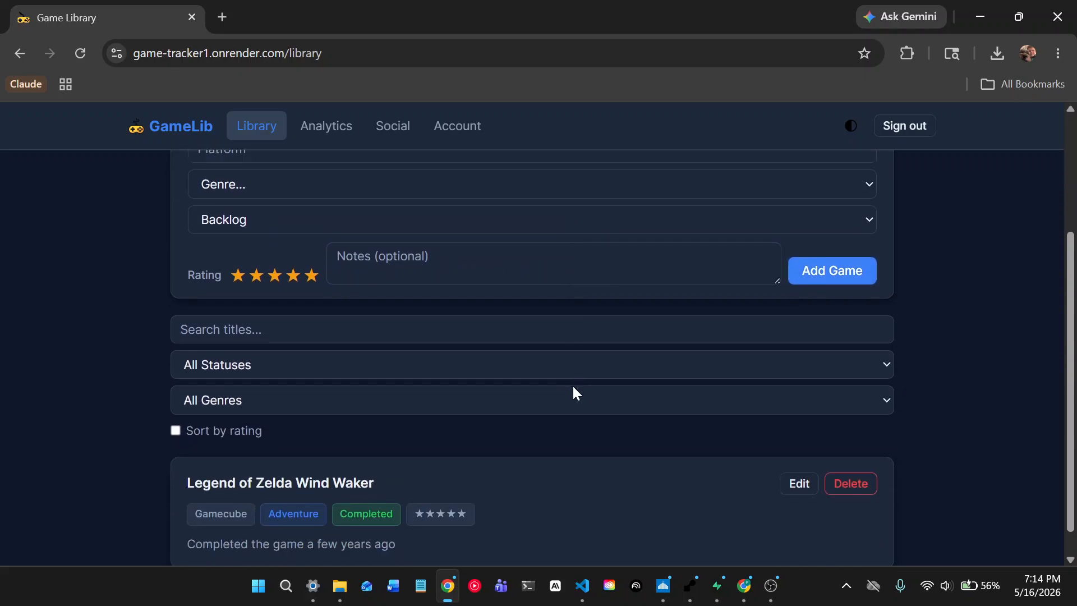
scroll(576, 393, "down", 1)
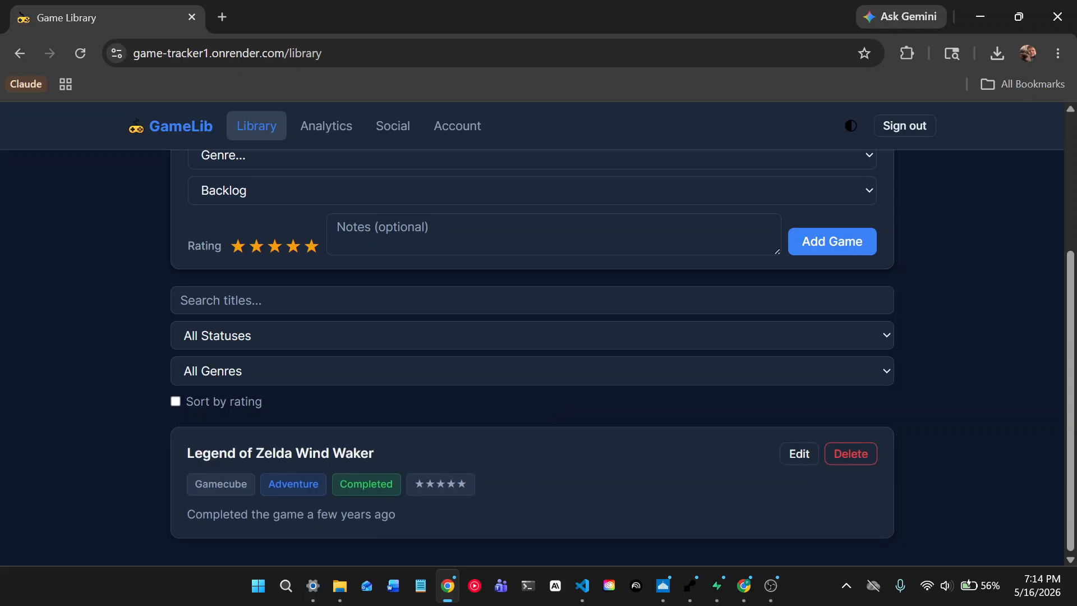
left_click(293, 372)
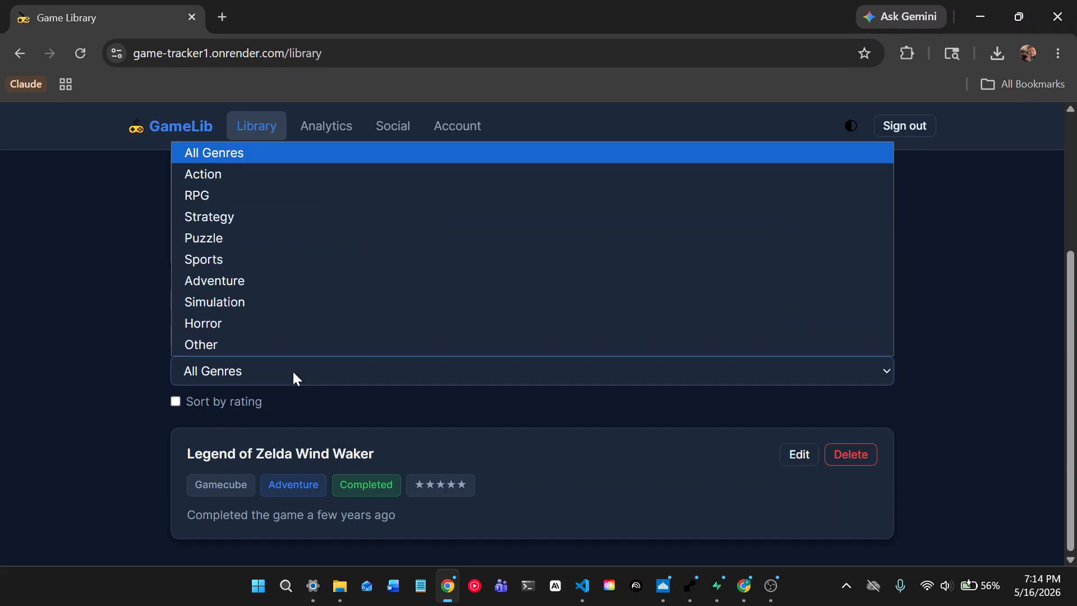
left_click(293, 373)
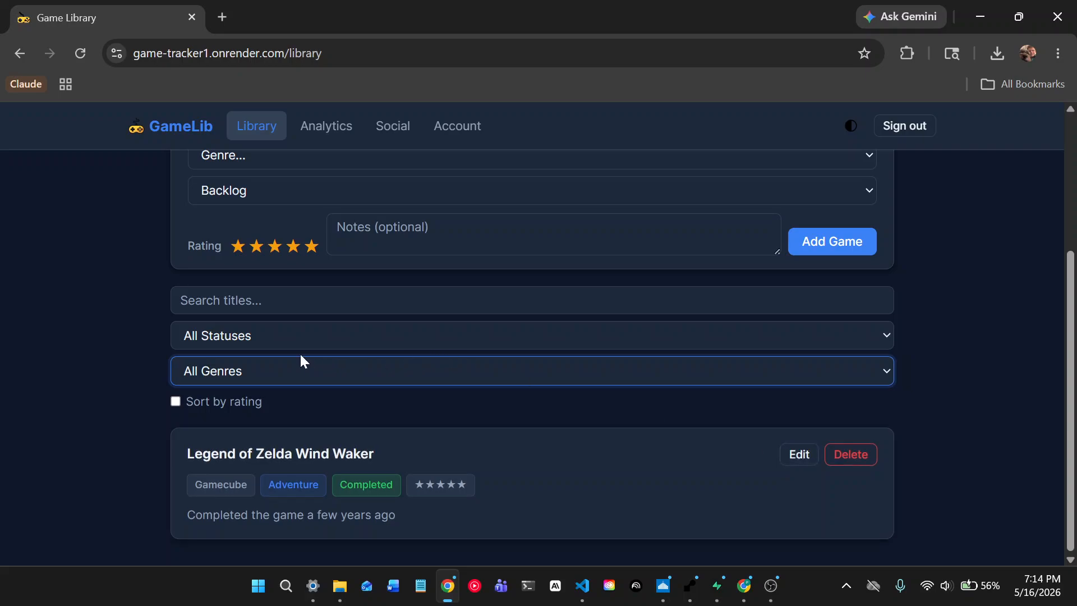
left_click(284, 338)
left_click(268, 383)
left_click(274, 344)
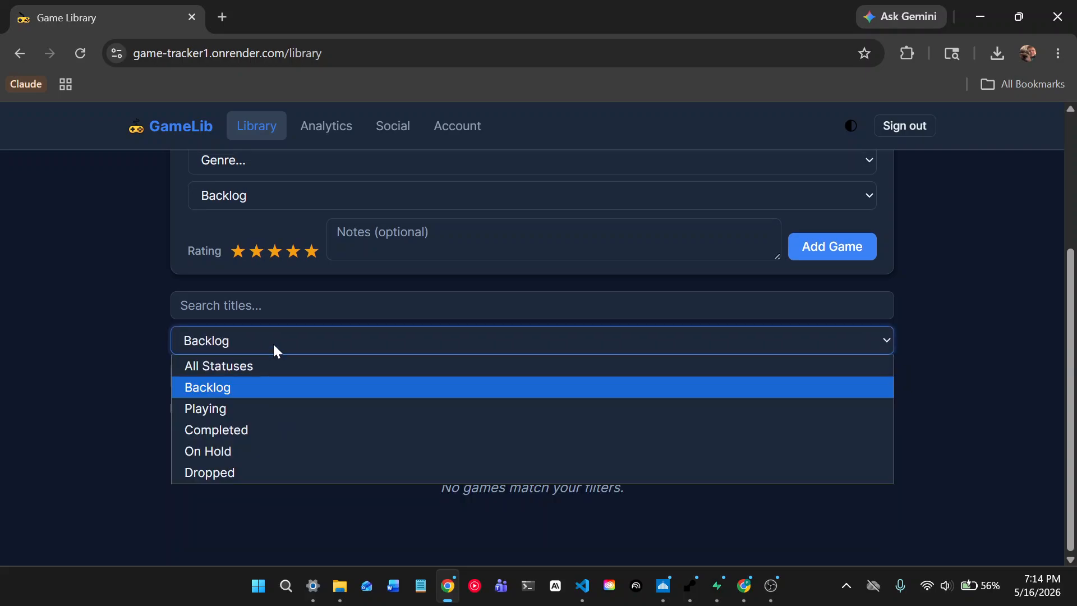
left_click(263, 407)
left_click(274, 343)
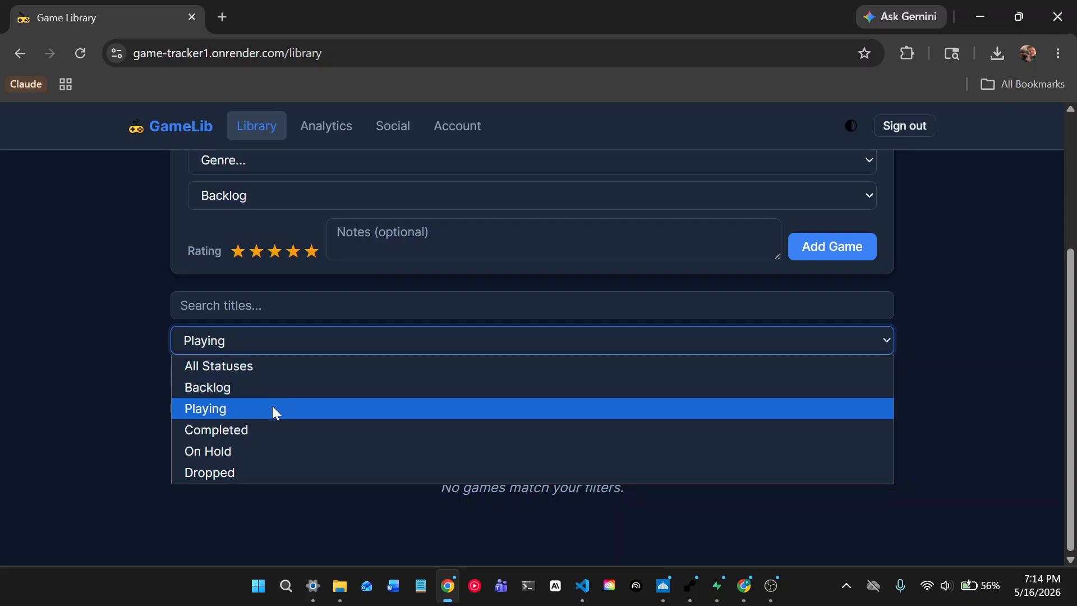
- Filter to Completed status and Adventure genre so only Wind Waker remains
left_click(274, 434)
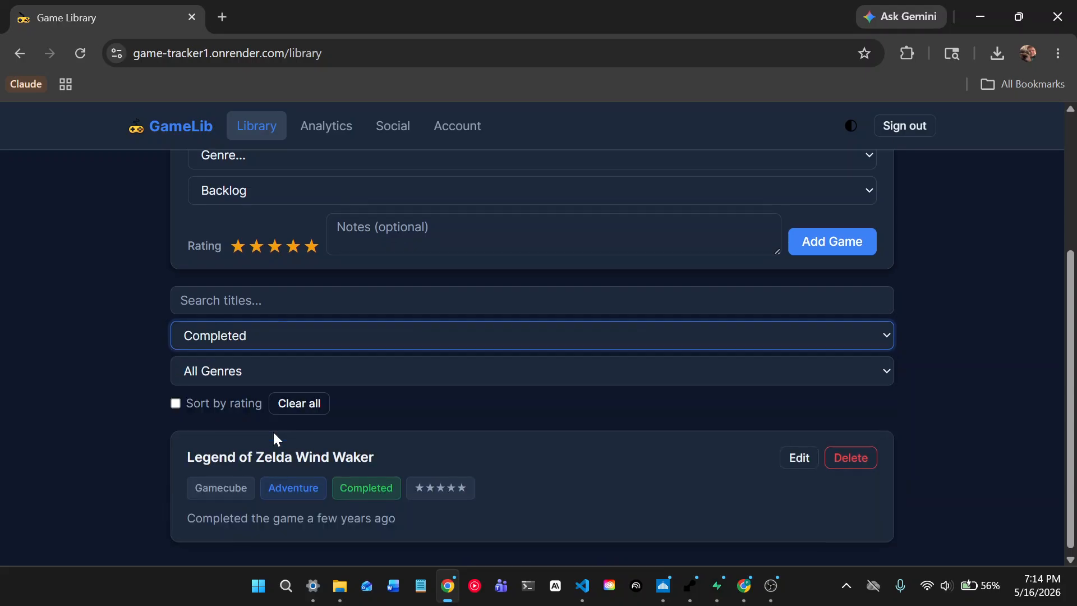
left_click(287, 378)
left_click(247, 305)
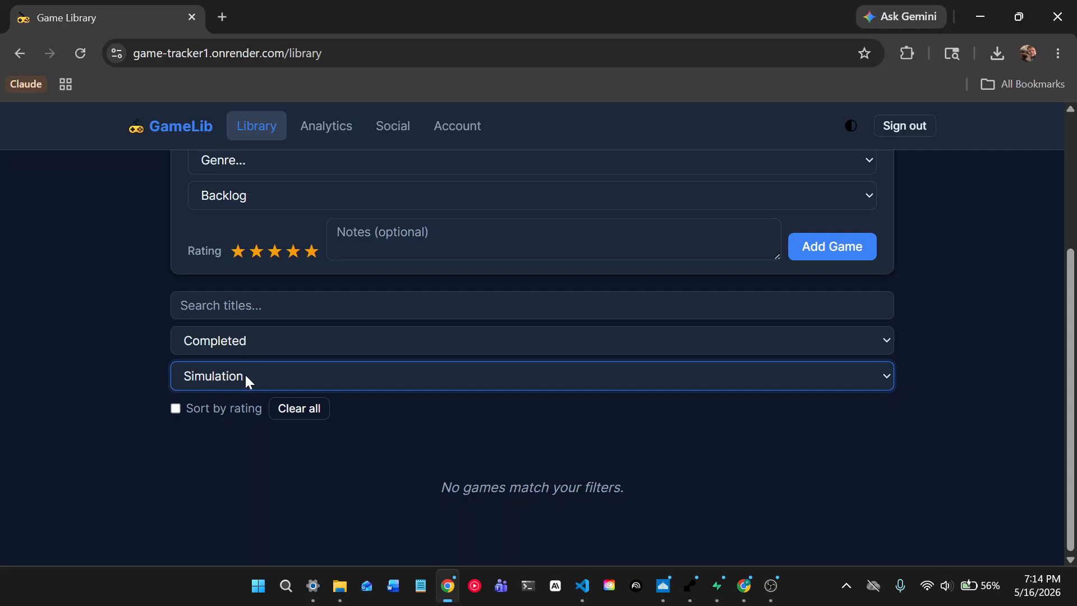
left_click(245, 377)
left_click(240, 287)
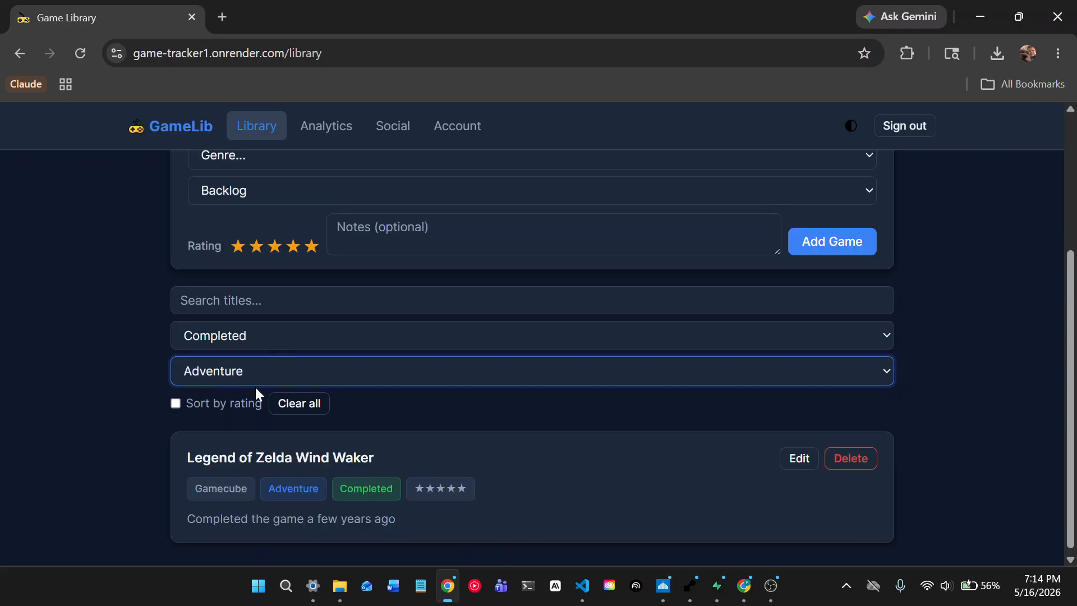
double_click(179, 404)
left_click(392, 408)
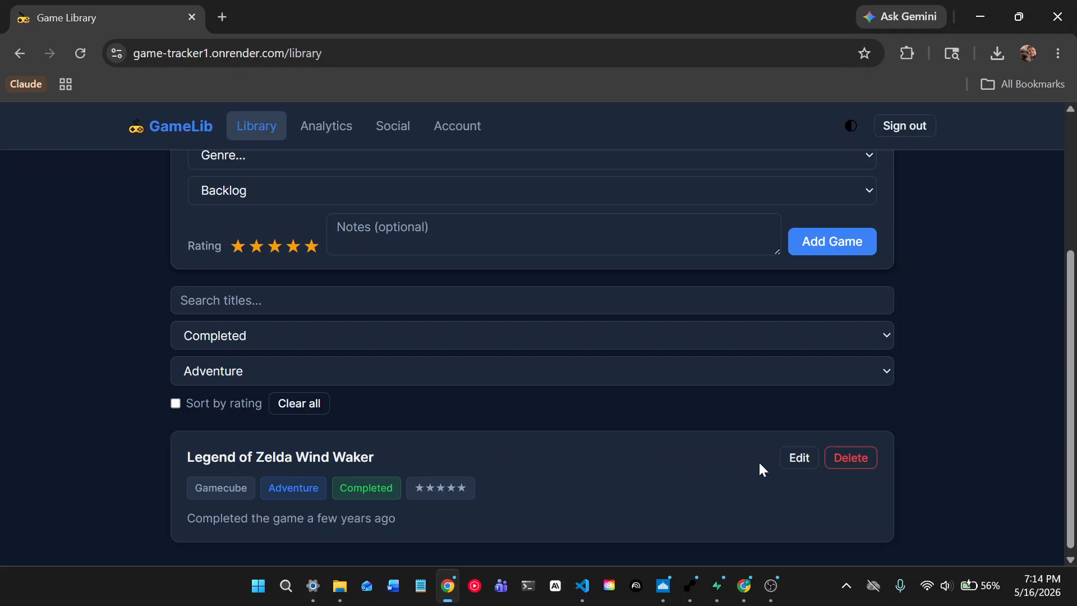
- Edit Wind Waker, keep five stars, append 'since 2026' to its note, and save
left_click(797, 466)
scroll(563, 435, "down", 3)
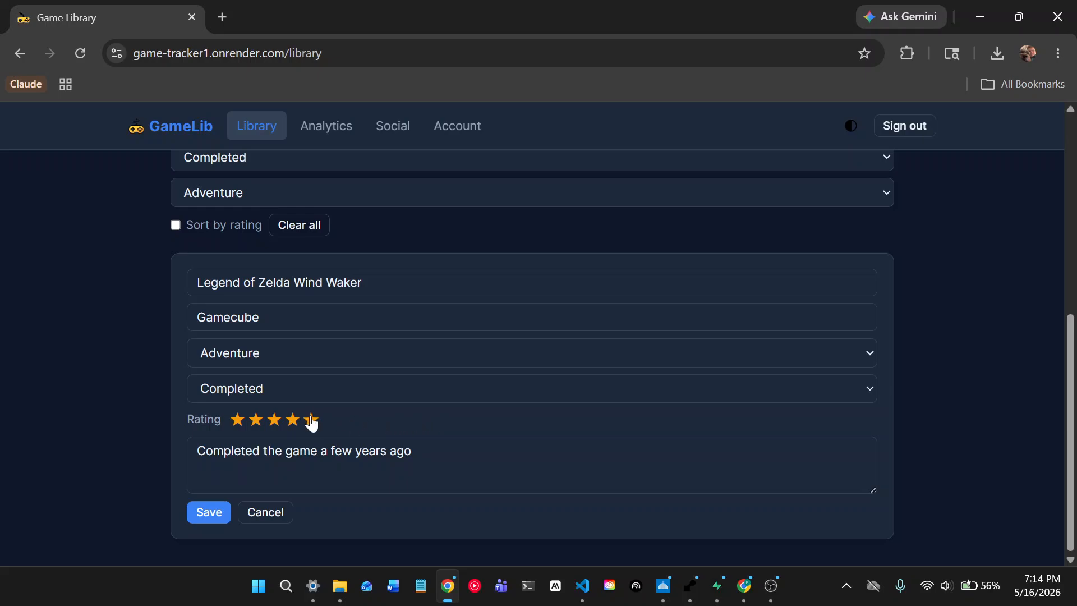
left_click(296, 424)
left_click(311, 422)
left_click(412, 451)
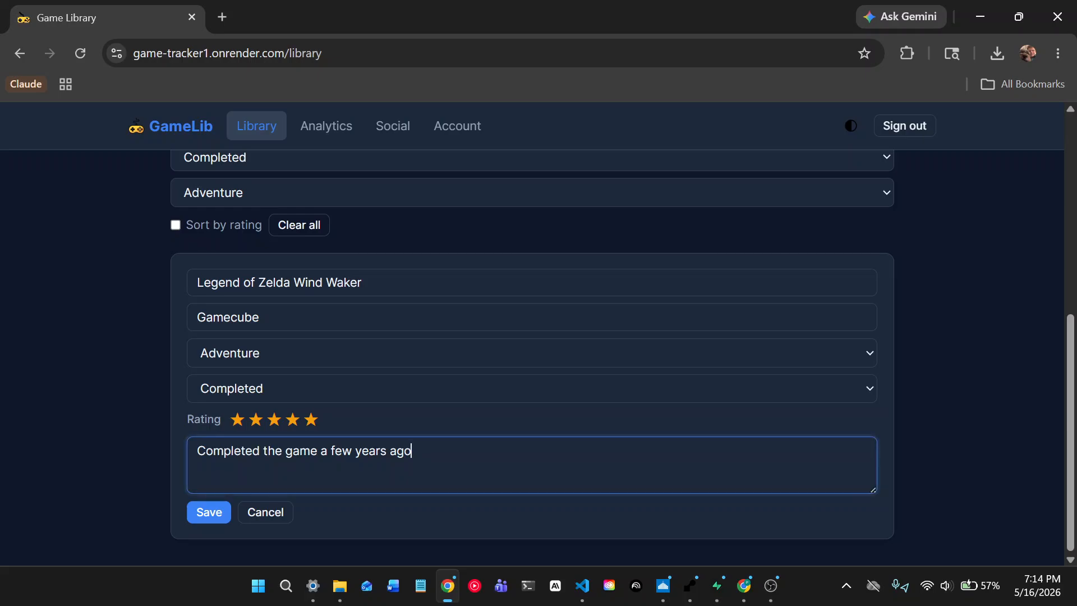
type("since 2026")
left_click(210, 513)
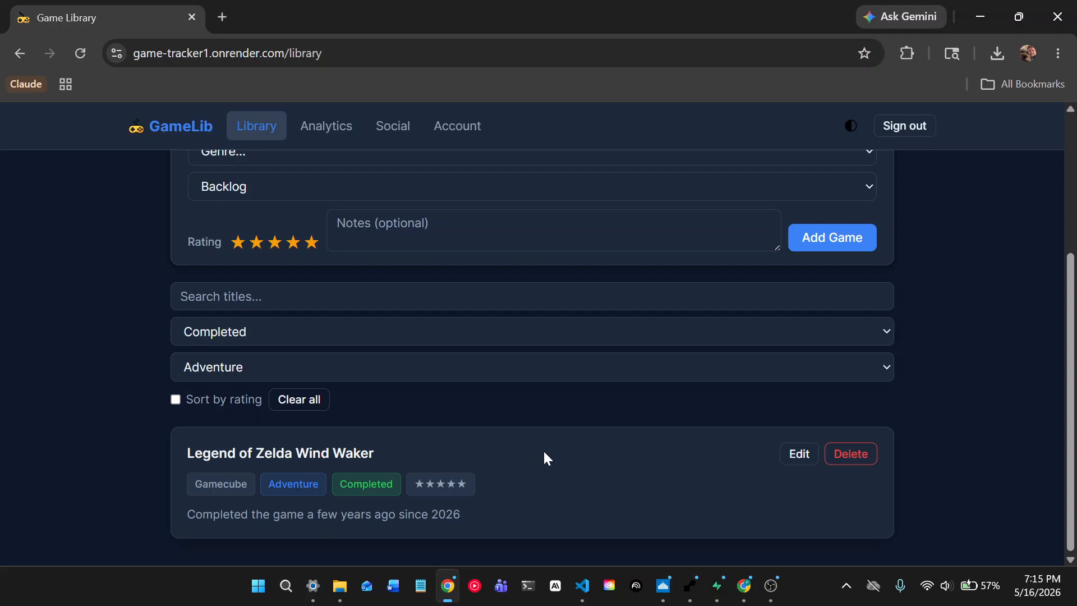
scroll(543, 452, "up", 4)
scroll(463, 399, "down", 4)
- Review the Analytics stats: 1 completed game, 100% completion rate, Gamecube top platform
scroll(463, 399, "up", 4)
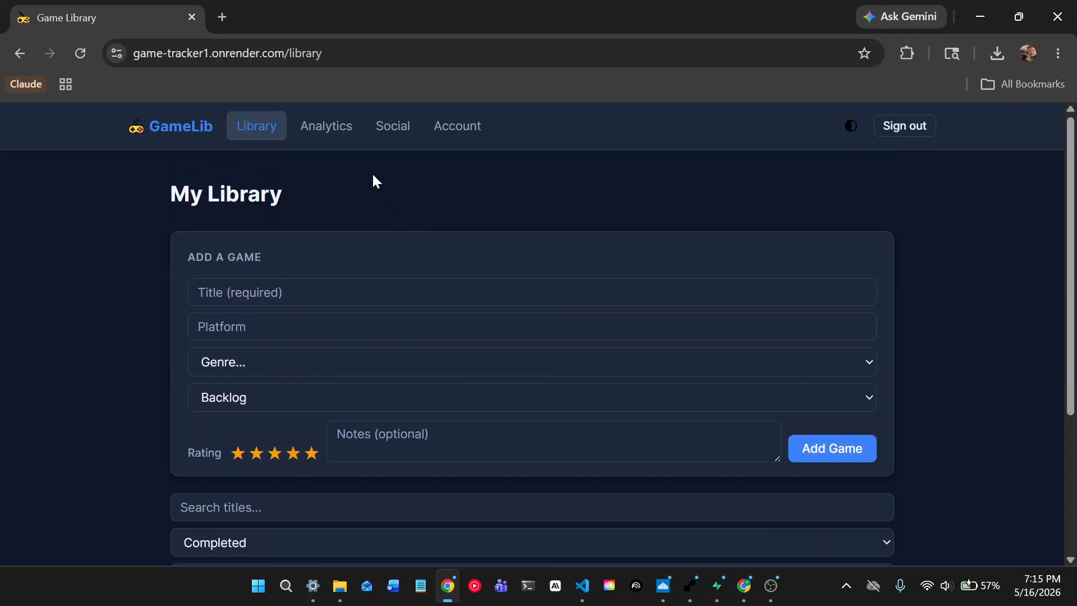
left_click(330, 129)
scroll(626, 344, "down", 1)
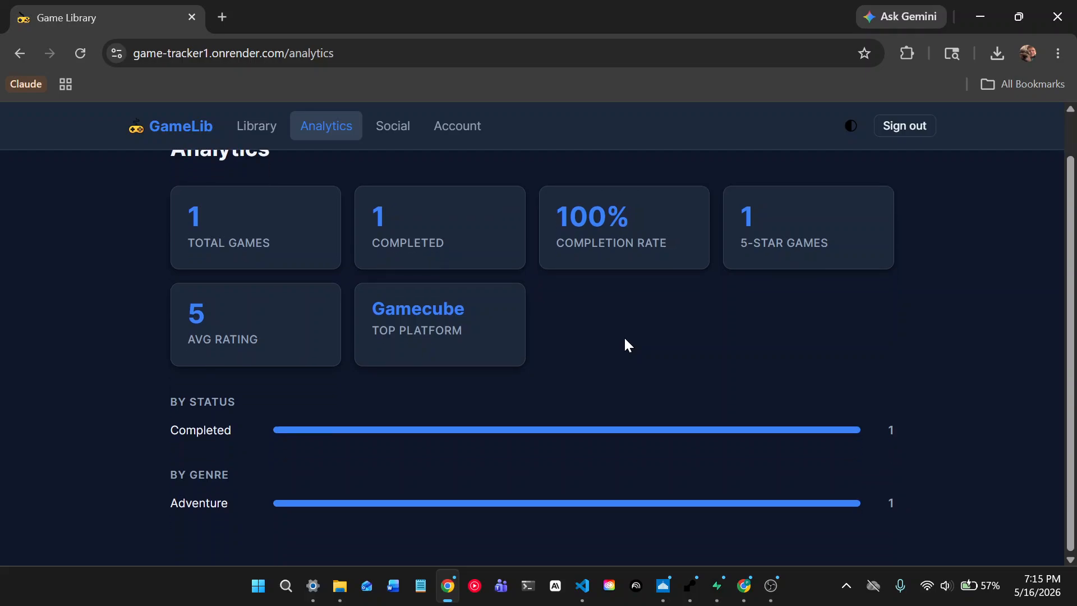
scroll(625, 340, "up", 1)
scroll(626, 340, "down", 1)
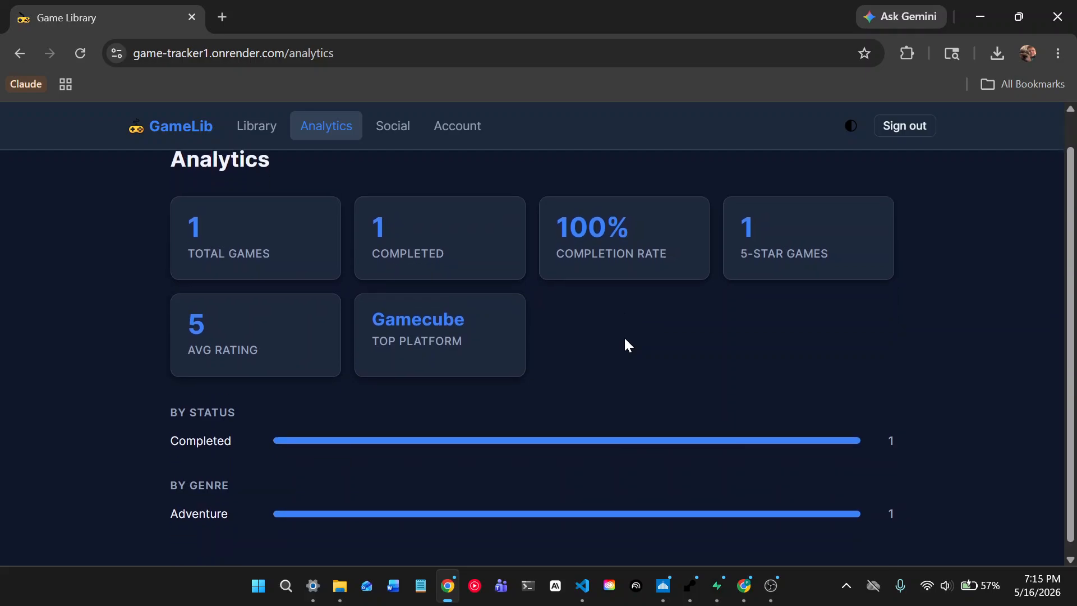
scroll(626, 340, "up", 1)
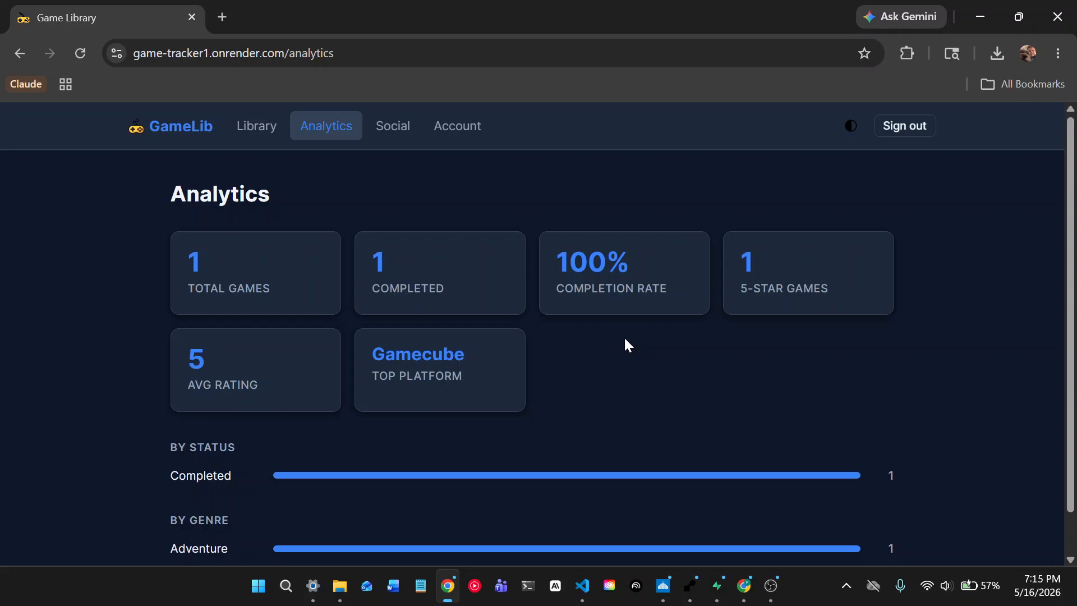
scroll(438, 387, "down", 1)
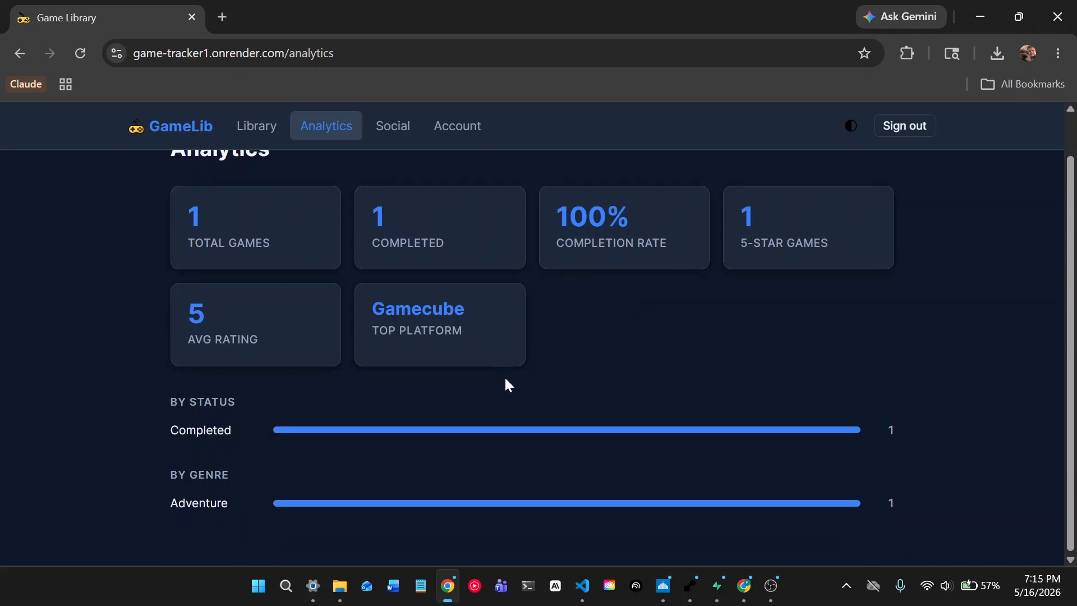
scroll(551, 372, "up", 1)
scroll(624, 328, "down", 1)
scroll(583, 331, "up", 1)
- On the Social page, send a friend request to a test username, which finds no account
left_click(396, 127)
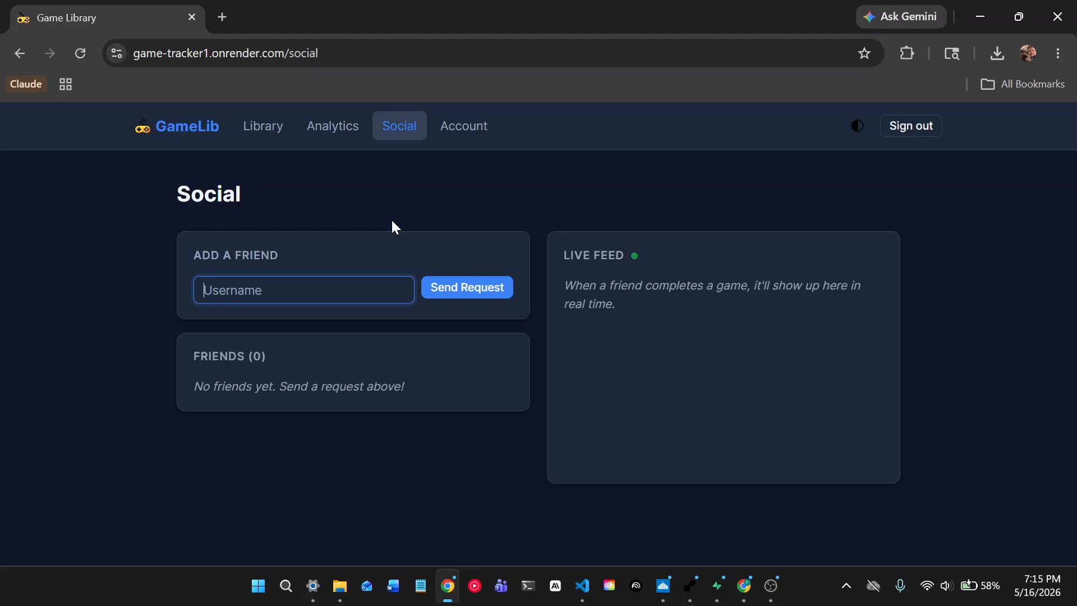
type("user123")
left_click(495, 298)
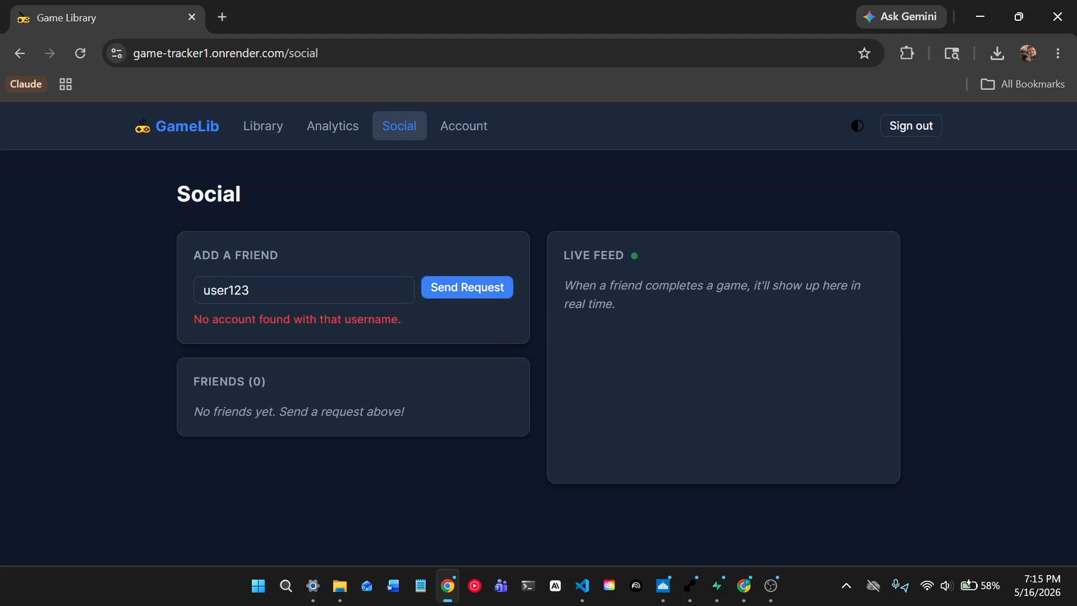
- Clear the username from the Add a Friend field
left_click(302, 290)
key("ctrl+a")
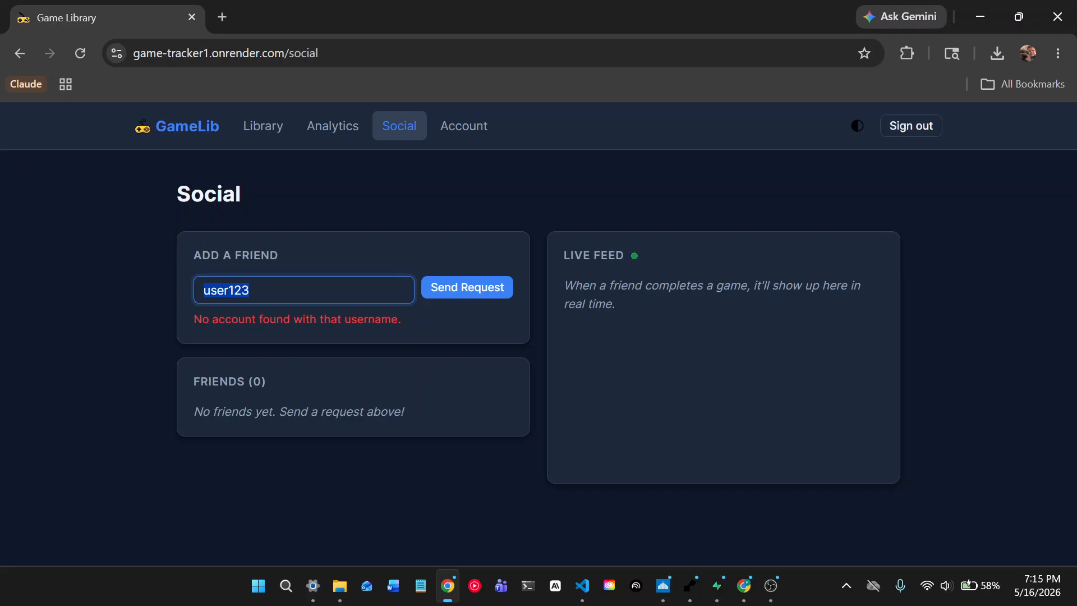
key("BackSpace")
left_click(315, 244)
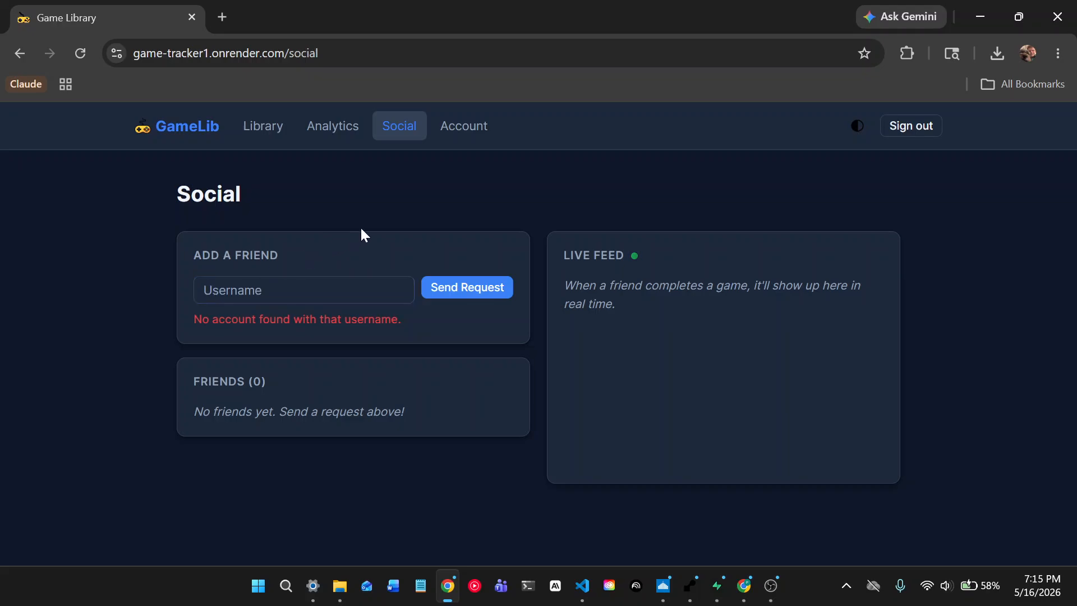
- Open the Account page and look over the permanent username and change-password form
left_click(464, 136)
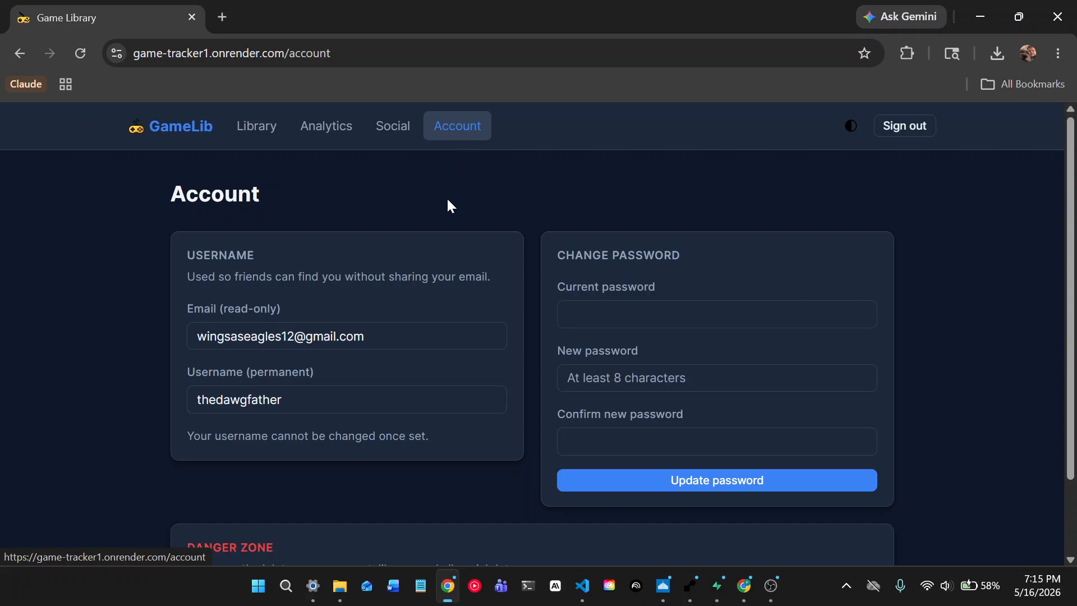
scroll(441, 223, "down", 2)
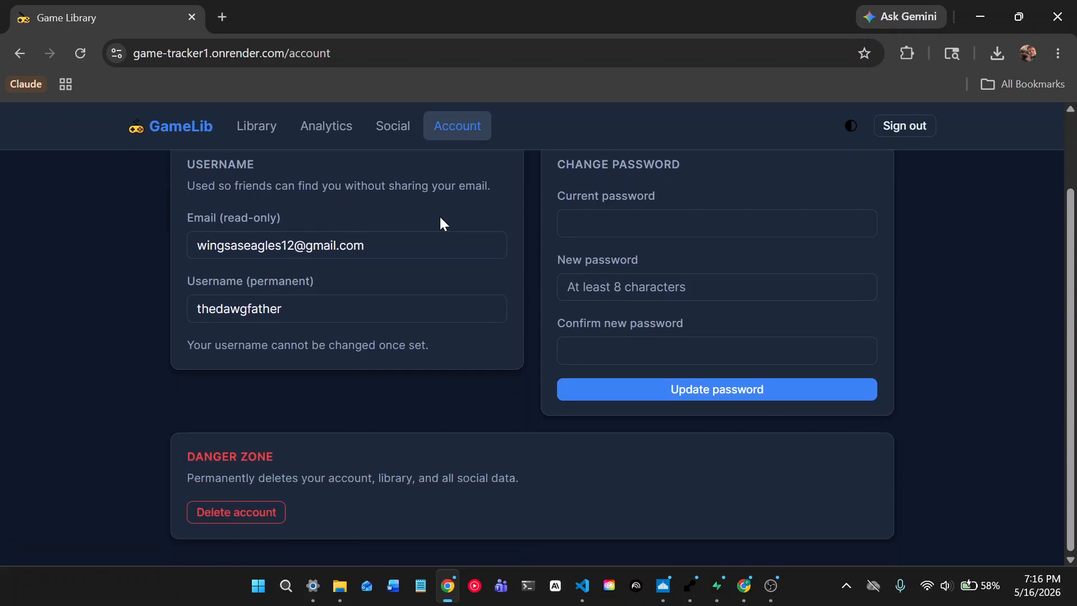
scroll(440, 224, "up", 2)
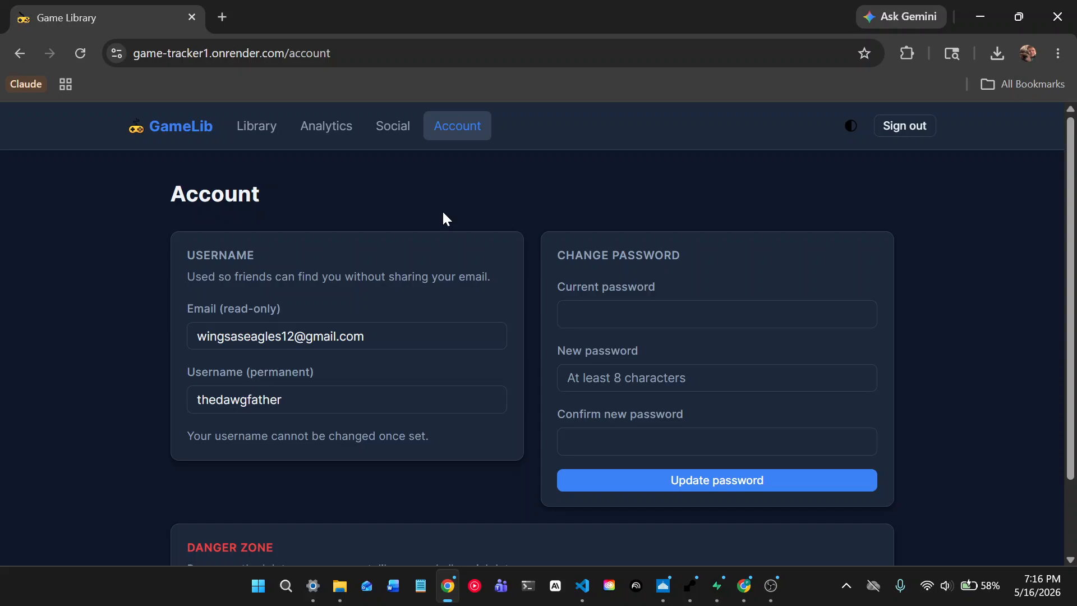
scroll(443, 213, "down", 2)
scroll(443, 213, "up", 2)
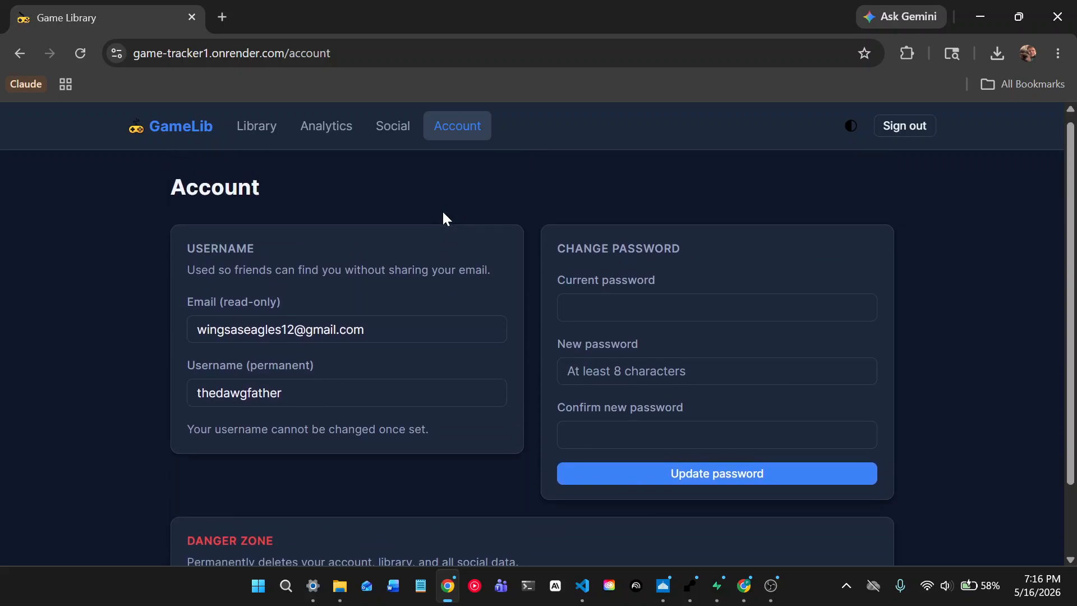
scroll(444, 213, "down", 2)
scroll(443, 213, "up", 2)
- Focus Current password, dismiss the saved-password suggestions, and scroll down to the Danger Zone
left_click(673, 307)
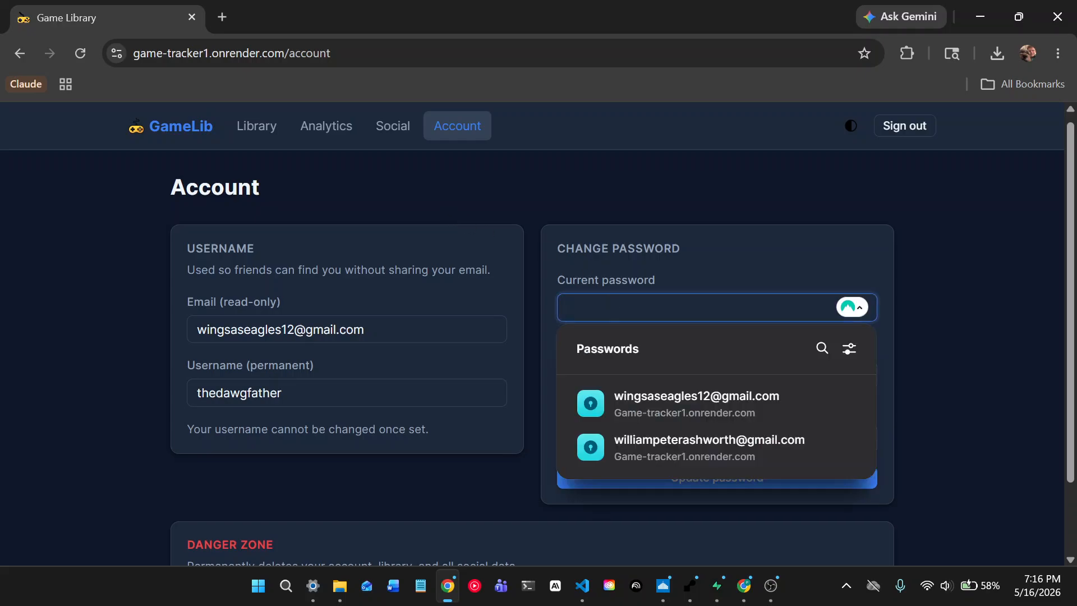
left_click(684, 254)
scroll(374, 314, "down", 2)
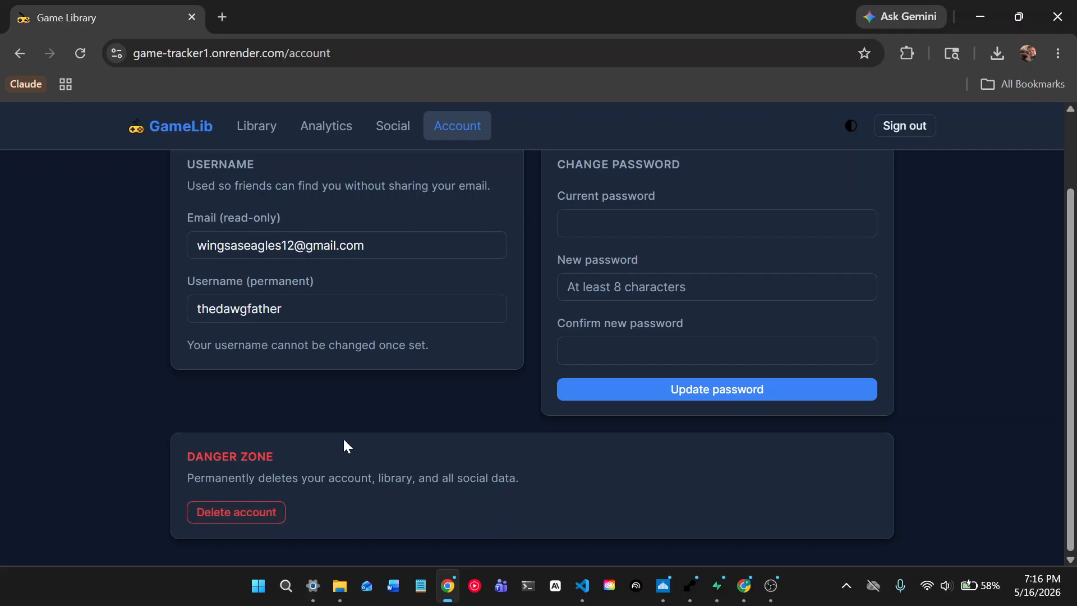
scroll(350, 432, "up", 2)
scroll(348, 429, "down", 2)
scroll(308, 469, "up", 2)
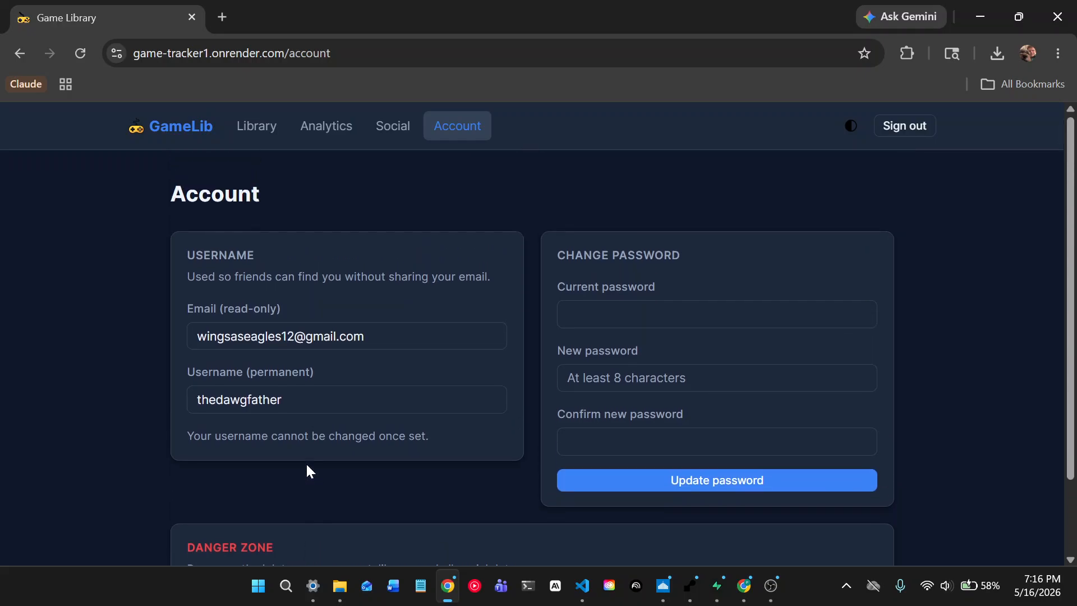
scroll(307, 464, "down", 2)
- Permanently delete the account and check the users table in Supabase
left_click(271, 513)
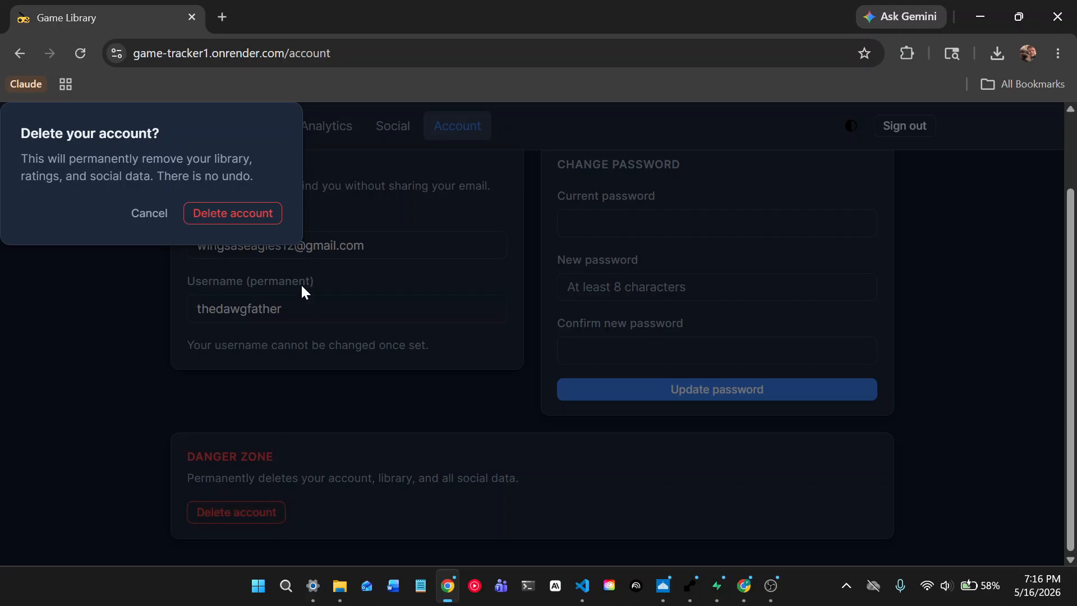
left_click(226, 223)
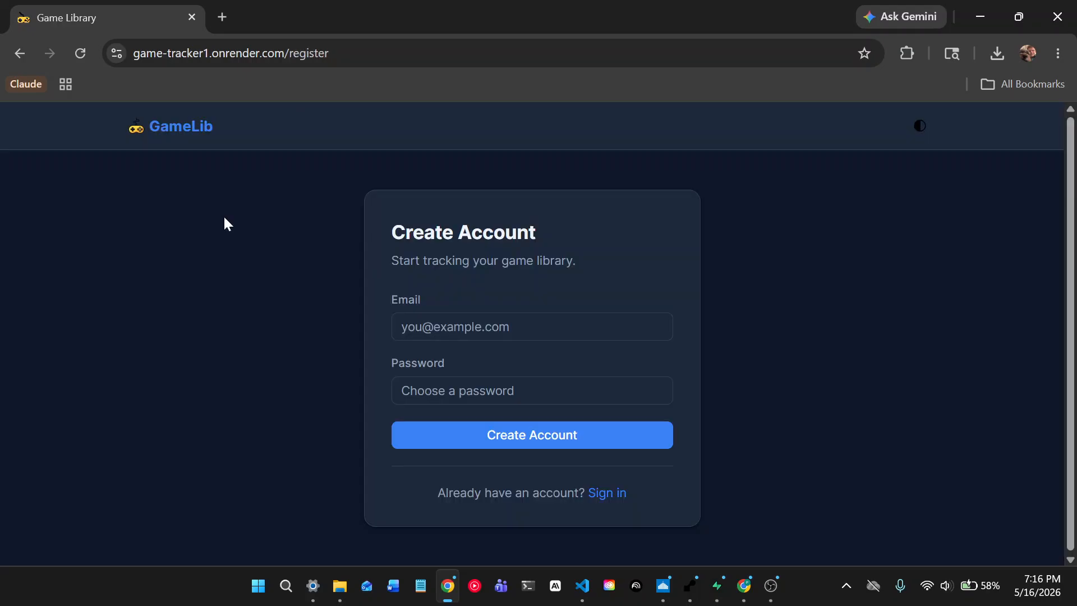
left_click(718, 585)
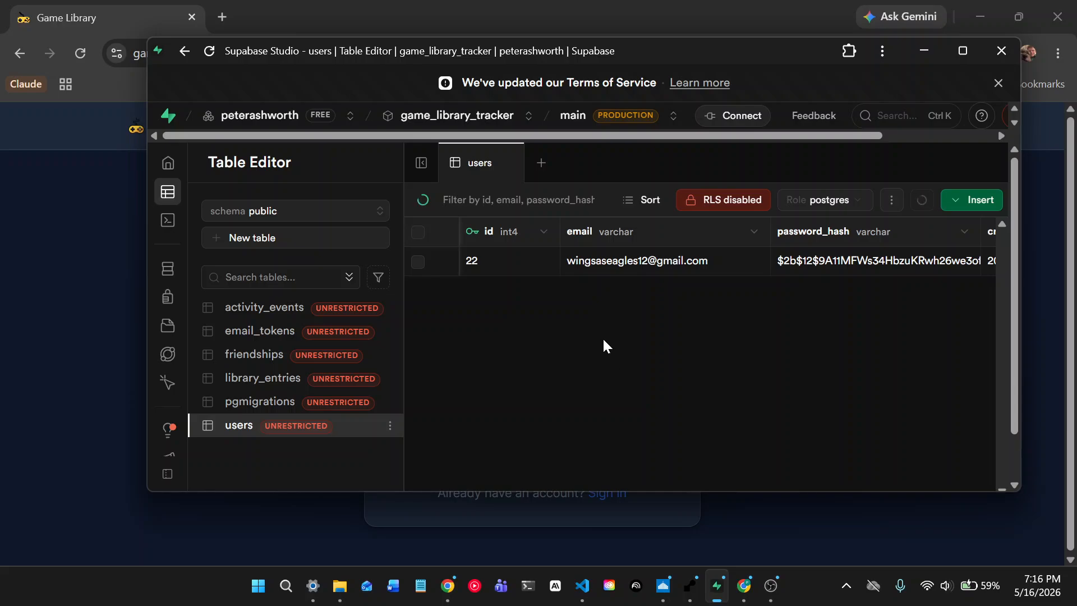
- Return to GameLib's Create Account page by way of the sign-in page
left_click(915, 56)
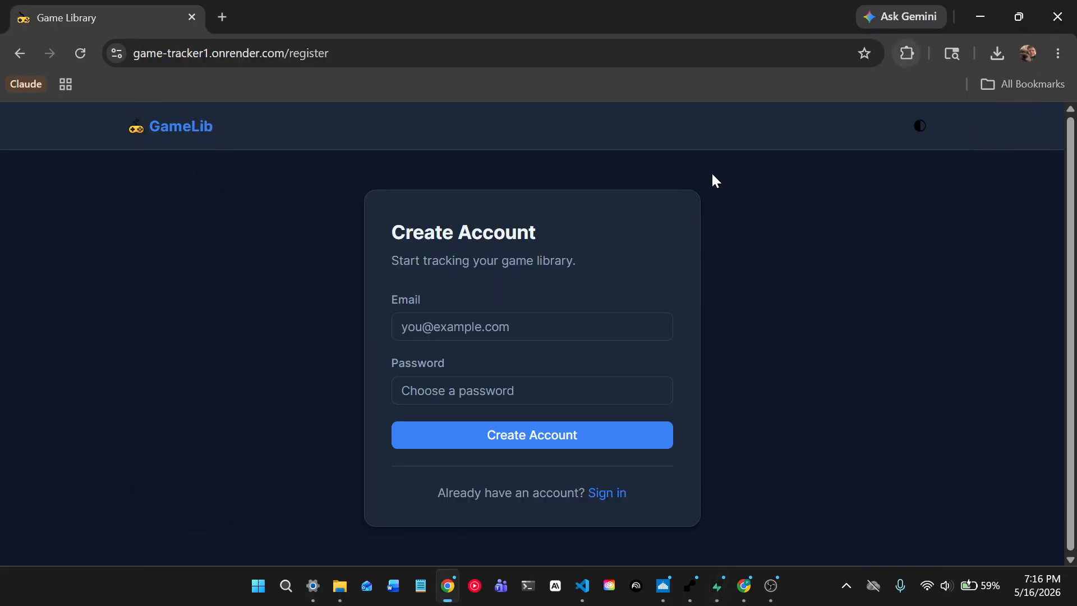
left_click(602, 494)
left_click(603, 499)
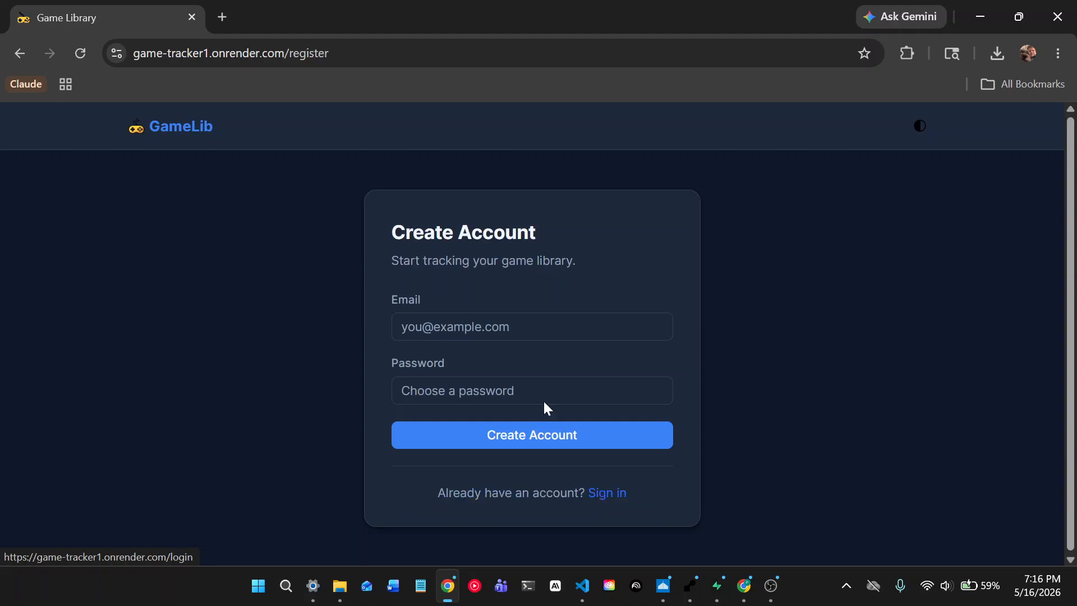
- Enter the new account's Gmail address in the registration email field
left_click(401, 325)
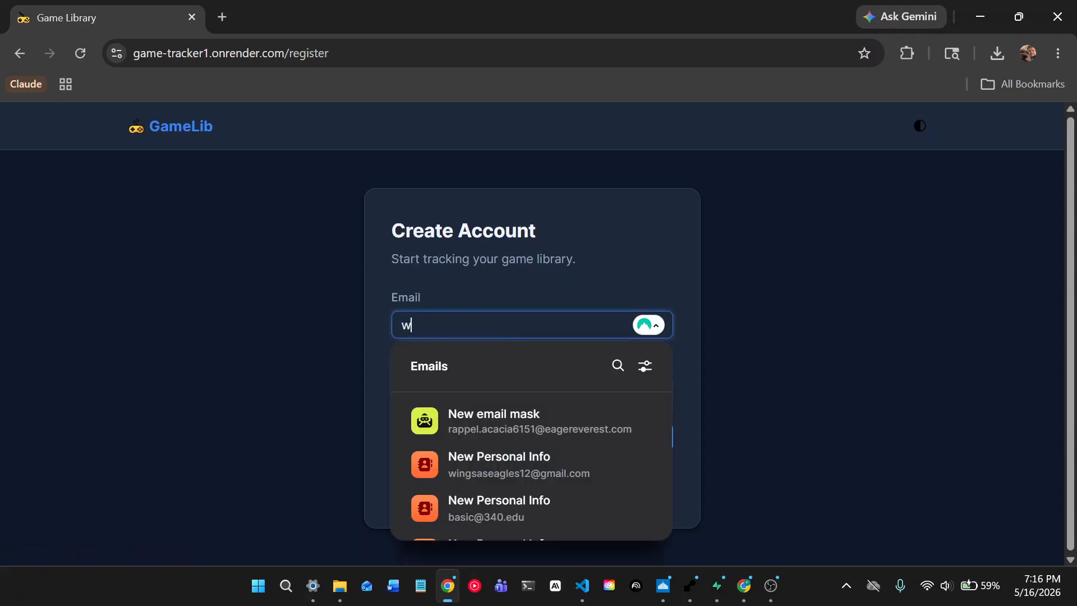
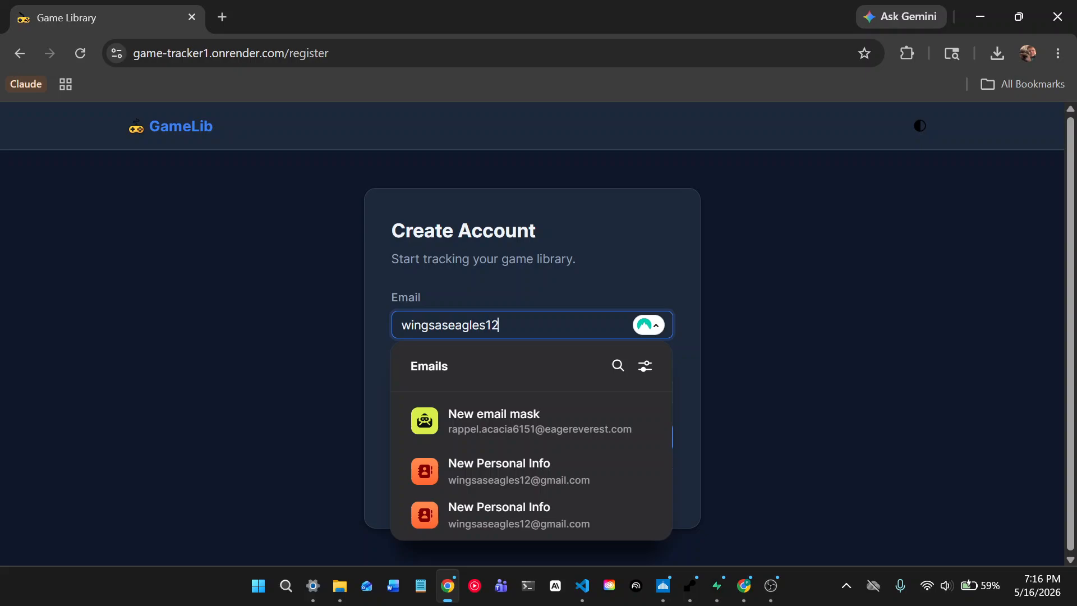
left_click(541, 317)
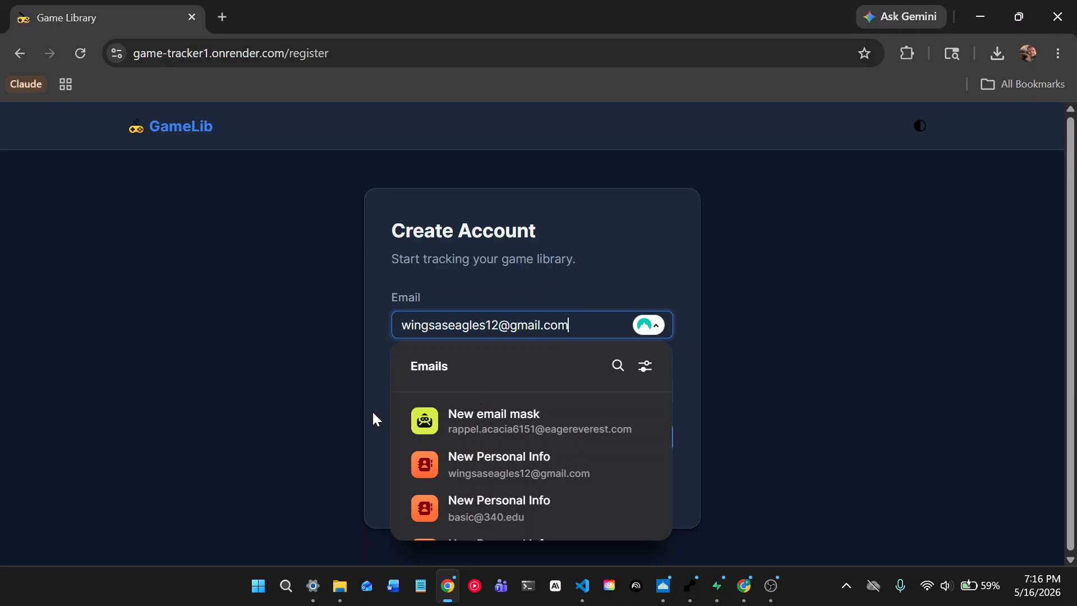
left_click(372, 419)
- Type a password, create the account, and update the password manager's saved login
left_click(505, 391)
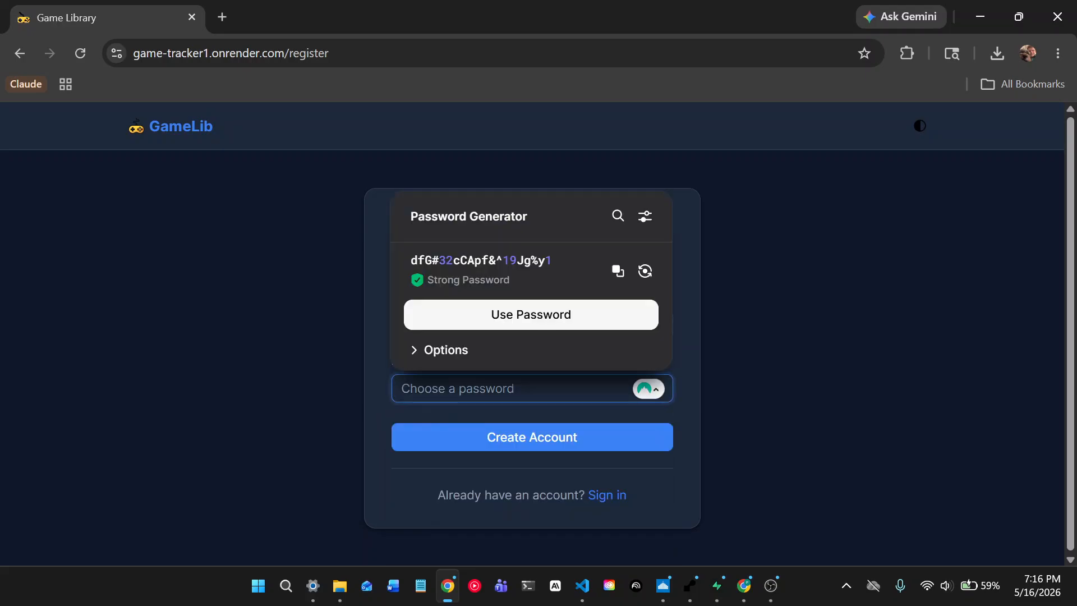
left_click(446, 349)
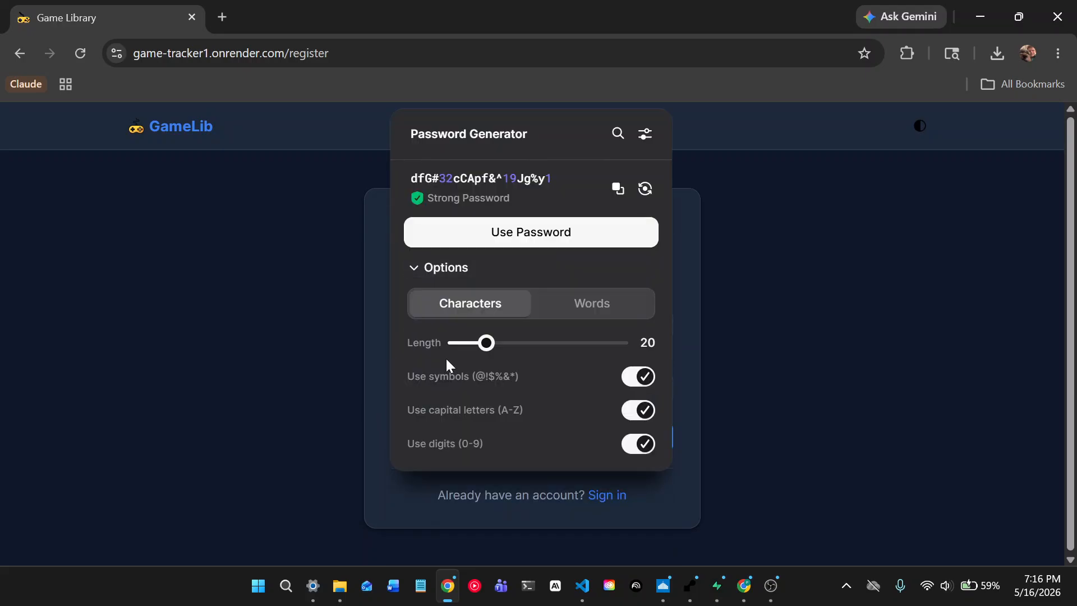
left_click(442, 268)
key("Escape")
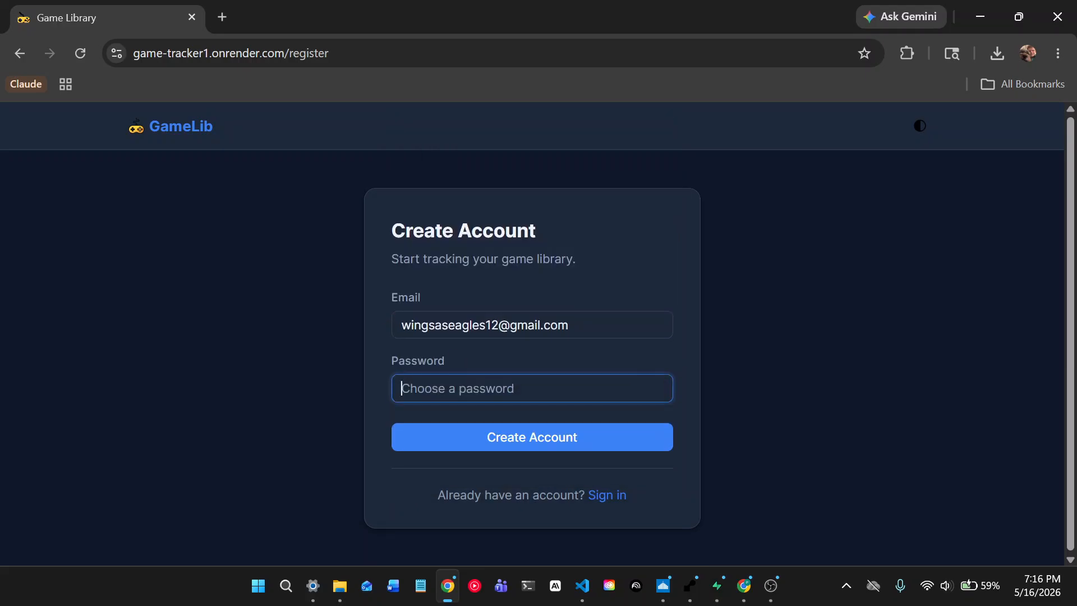
type("•••••••••••")
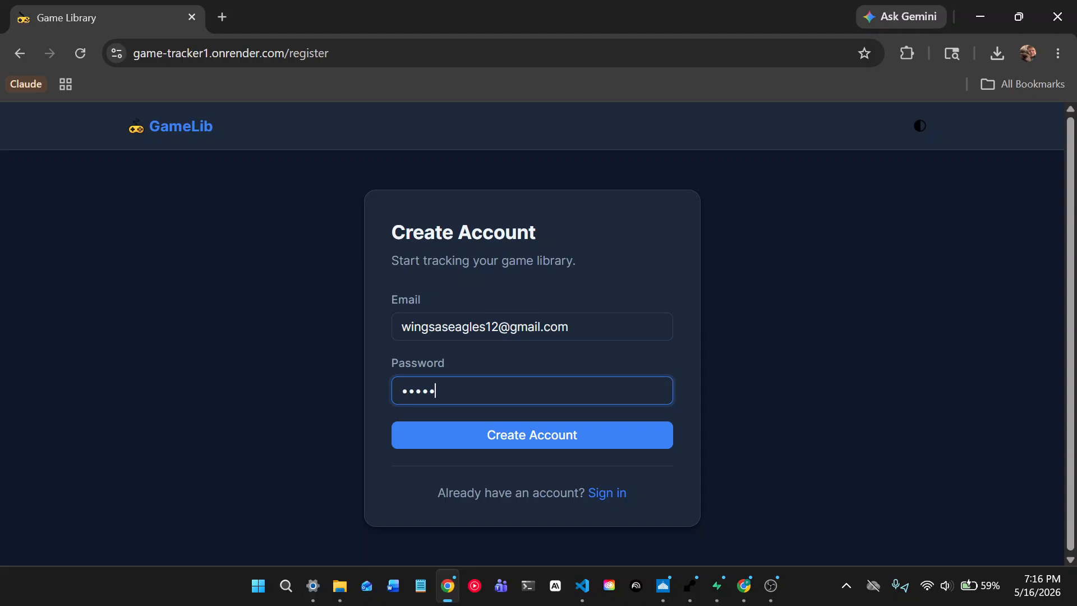
left_click(508, 436)
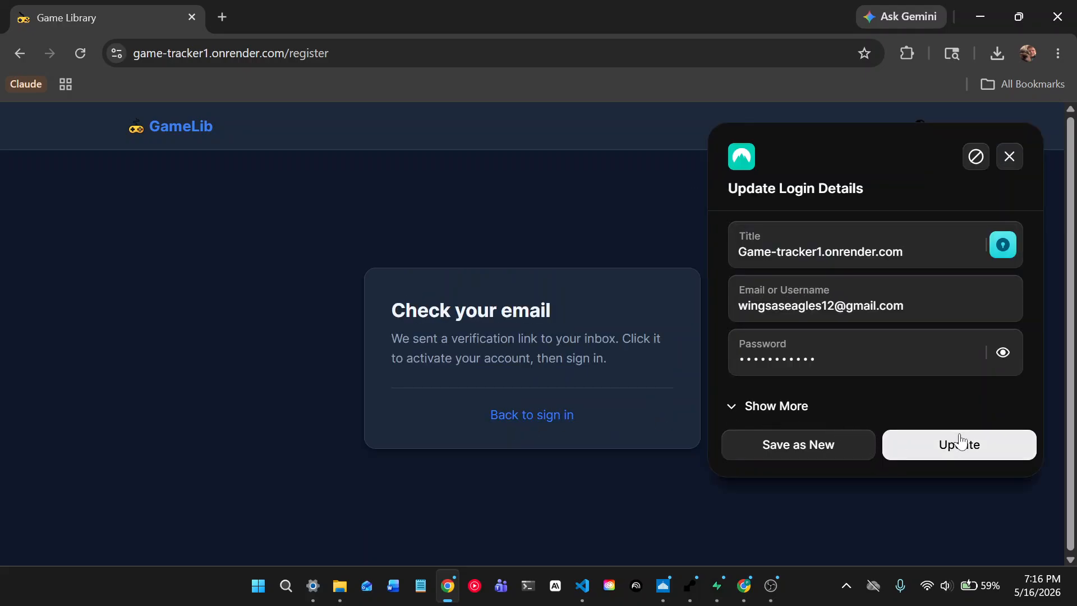
left_click(960, 443)
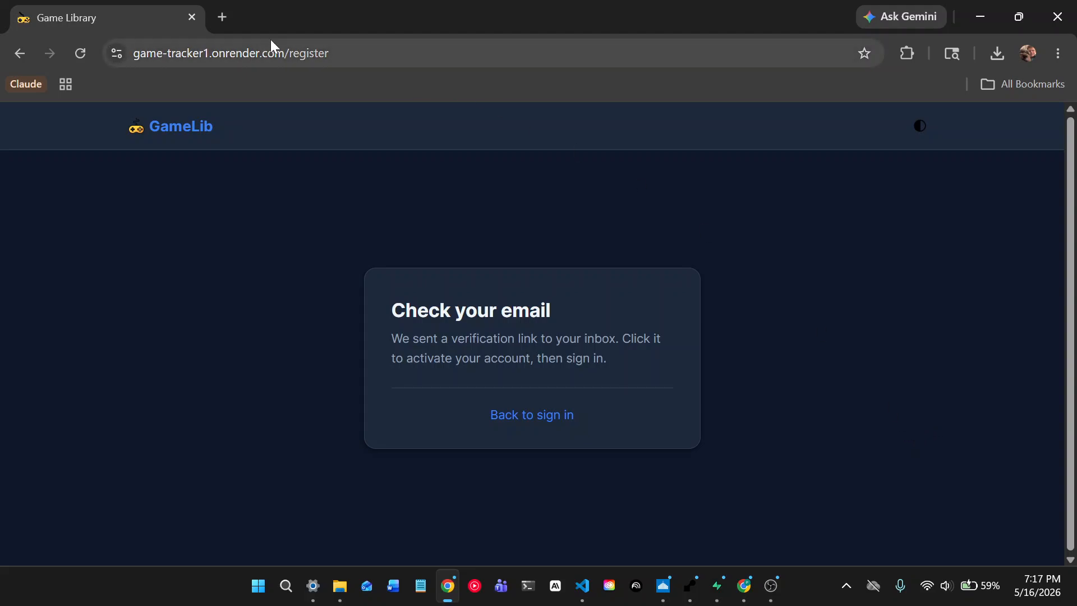
- Search for gmail in a new tab and open Gmail
left_click(227, 17)
type("gmail")
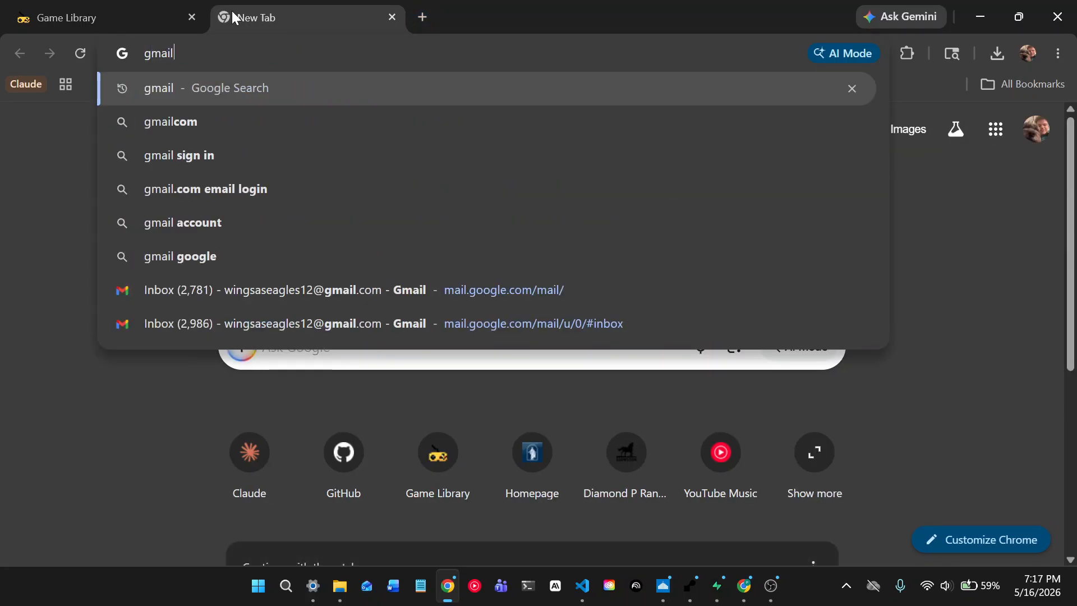
key("Return")
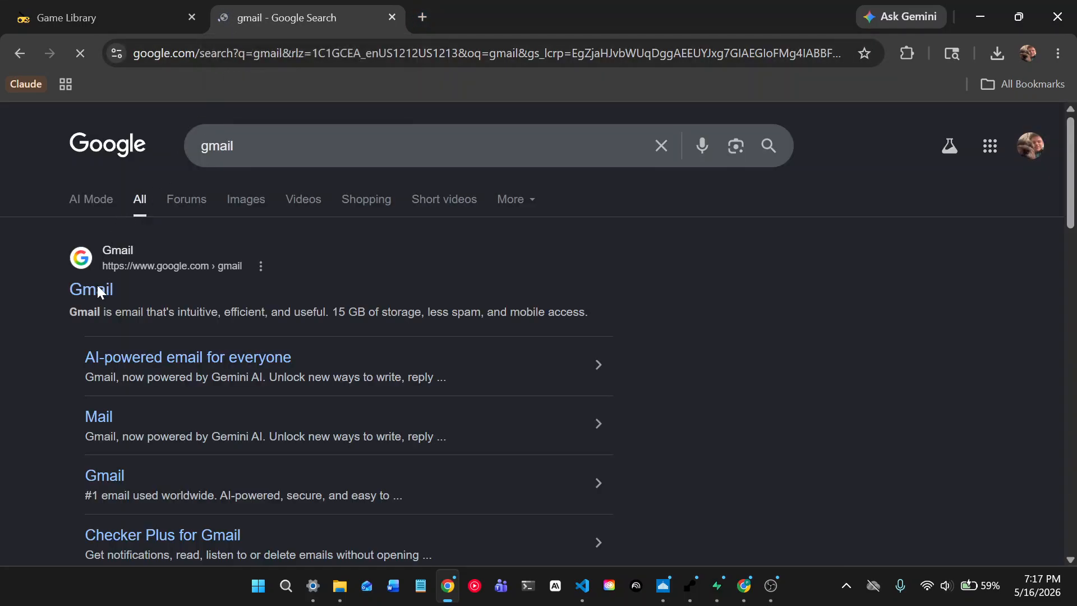
left_click(98, 289)
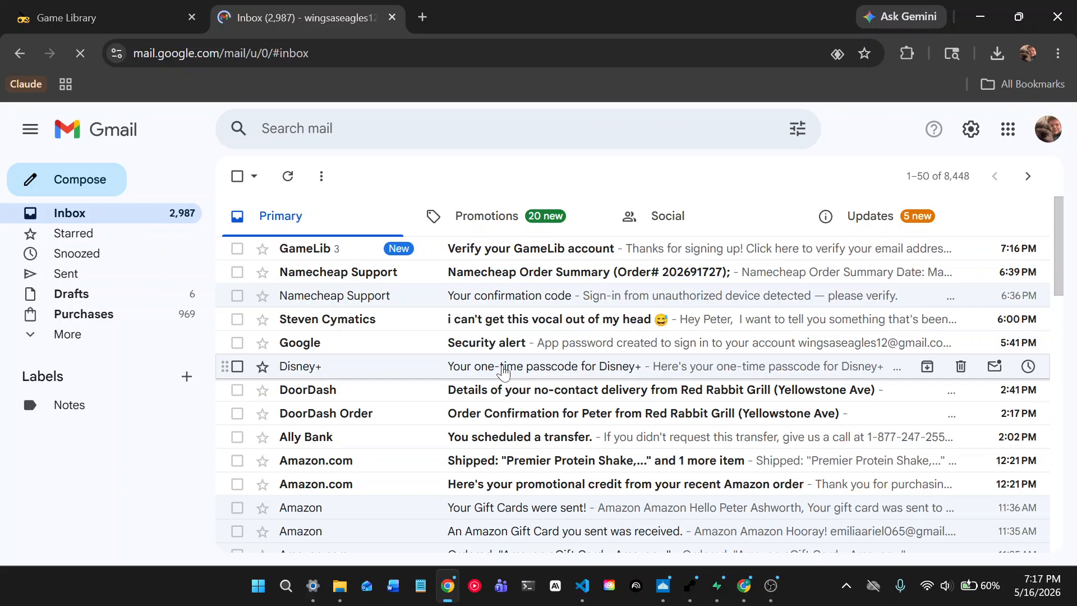
- Open the 'Verify your GameLib account' email and follow its verification link
left_click(359, 258)
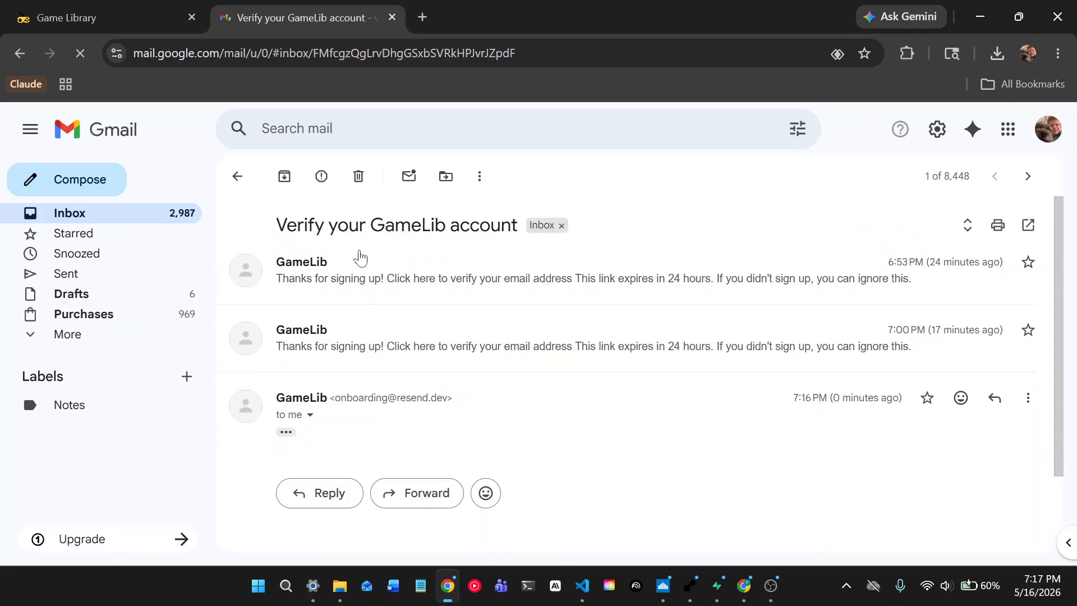
left_click(310, 415)
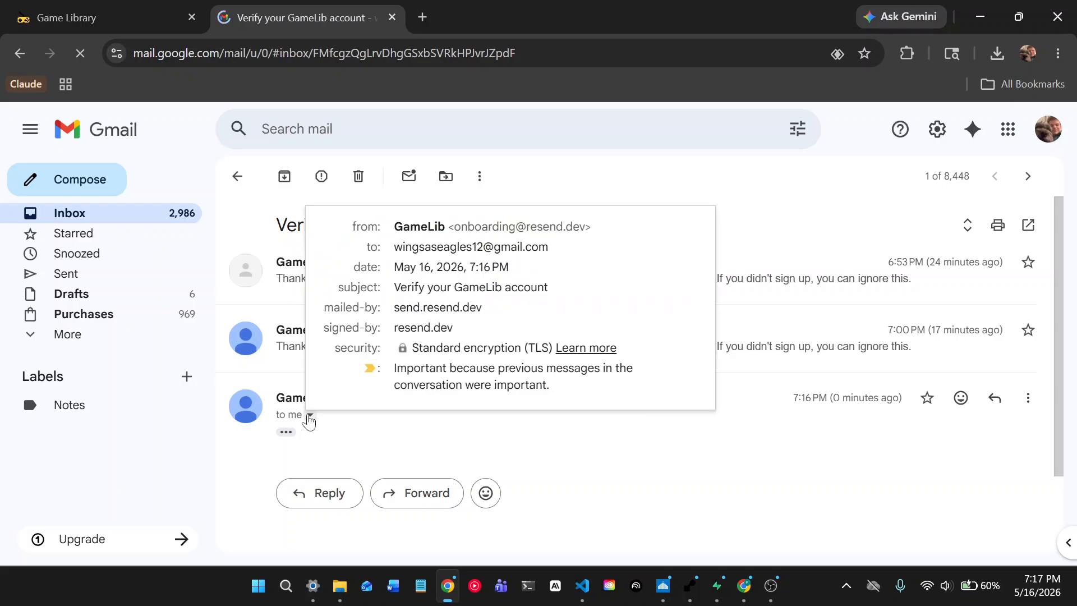
left_click(286, 435)
scroll(446, 412, "down", 2)
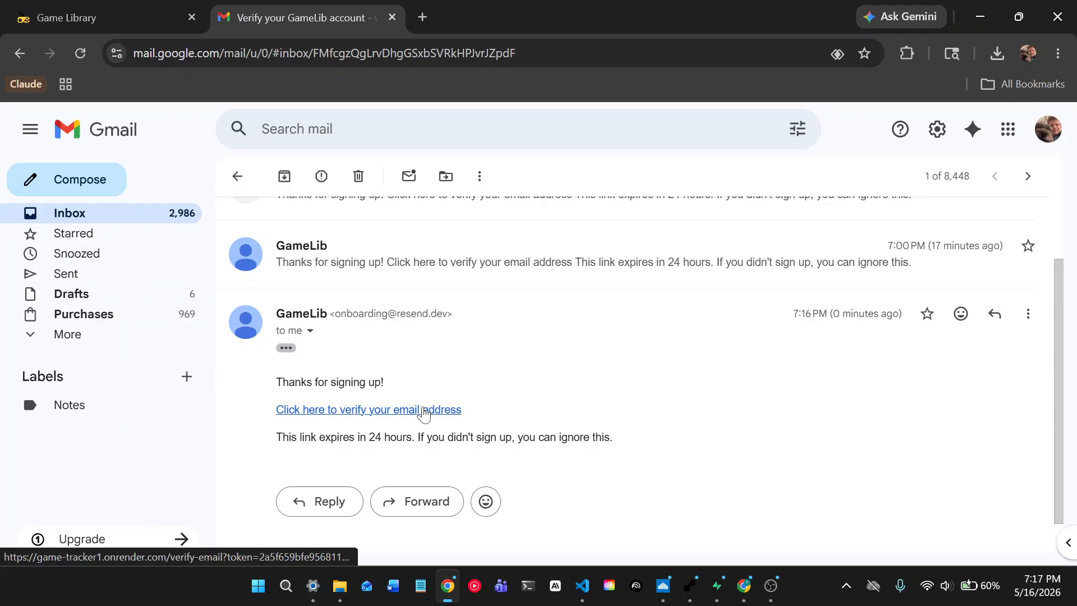
left_click(424, 415)
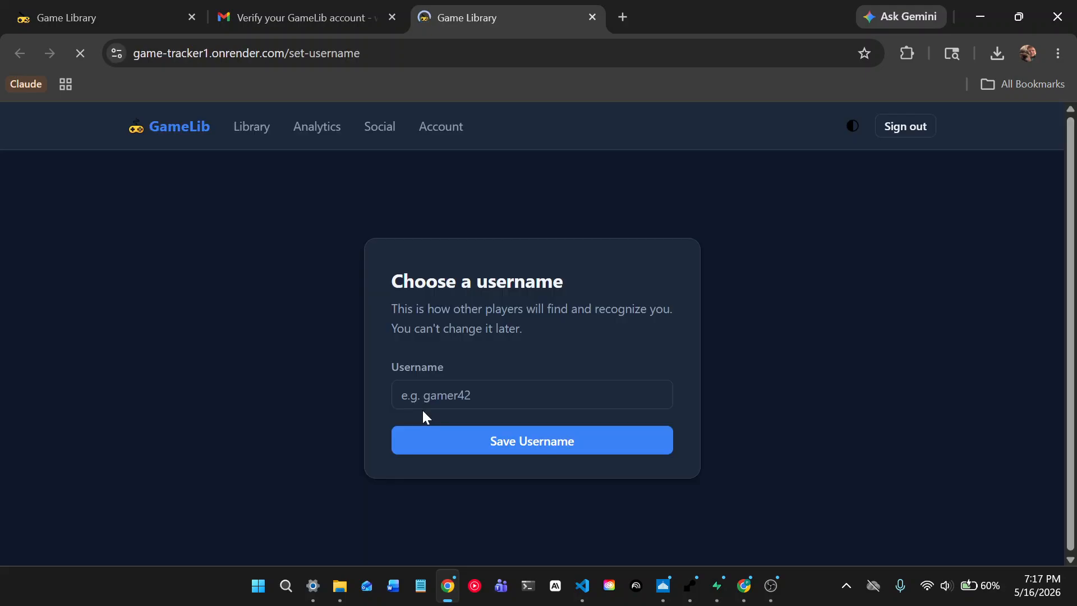
- Enter the chosen username and save it, reaching the empty My Library page
type("t")
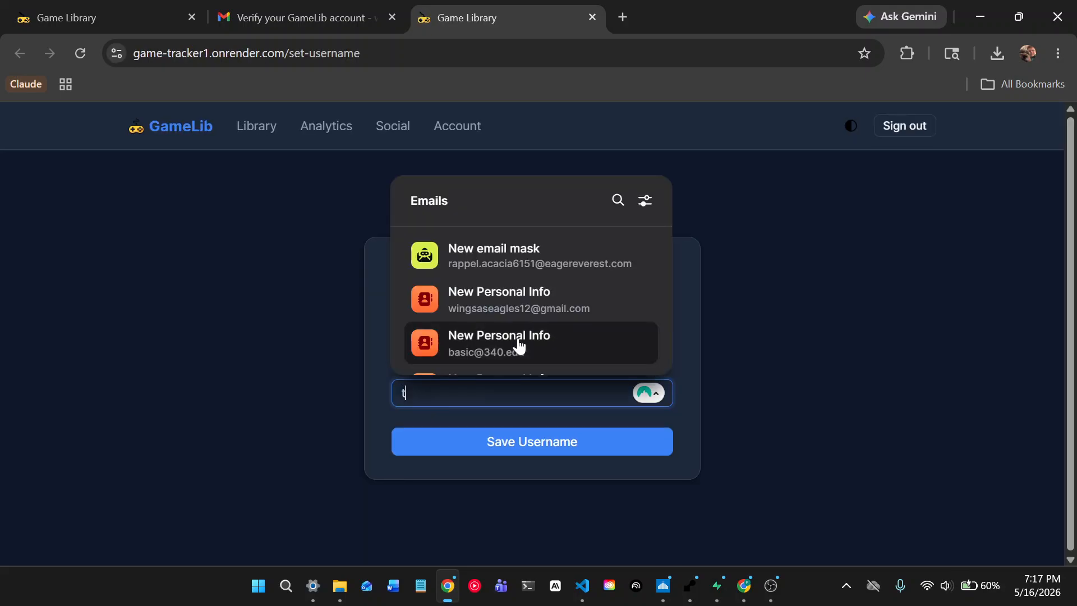
type("hedawgfather")
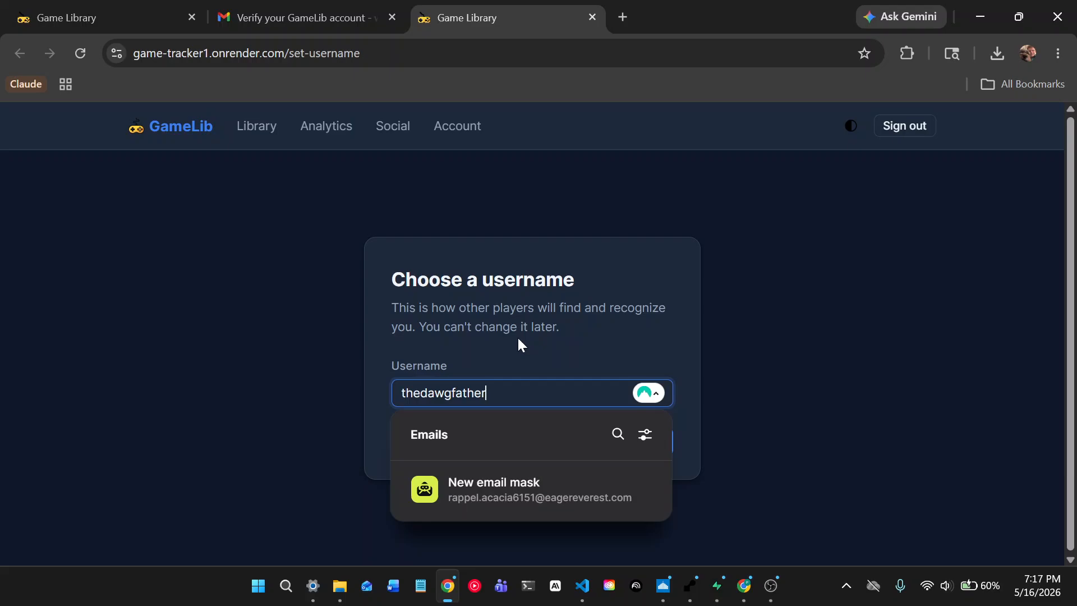
left_click(550, 440)
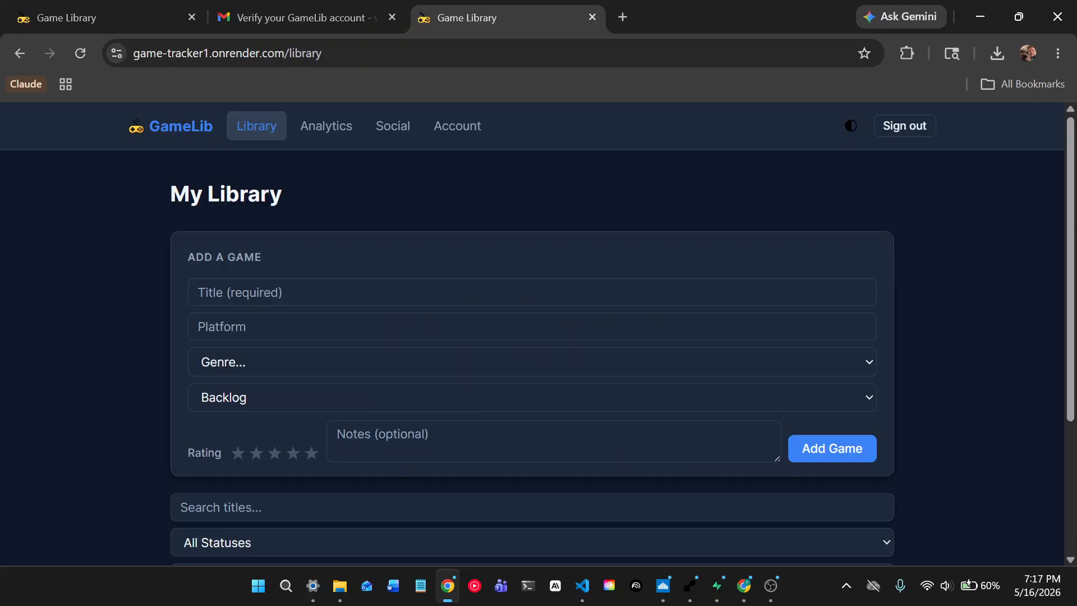
scroll(722, 522, "down", 3)
scroll(721, 522, "up", 3)
scroll(722, 522, "down", 3)
- Check the new user row's username and verified TRUE columns in Supabase, then minimize Supabase
left_click(717, 585)
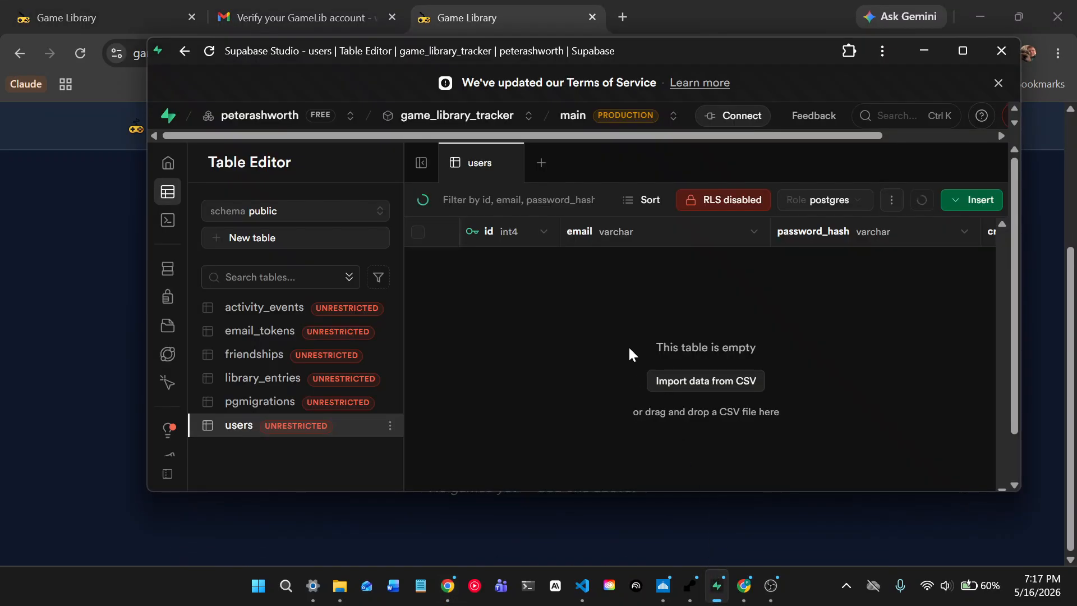
scroll(639, 335, "right", 10)
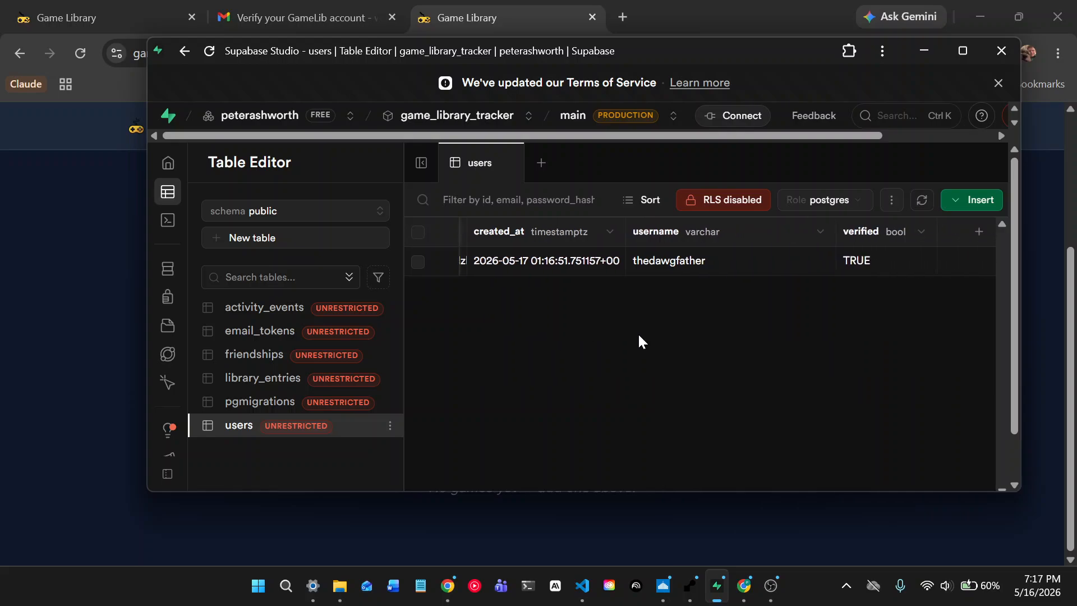
scroll(639, 332, "left", 4)
scroll(730, 292, "right", 4)
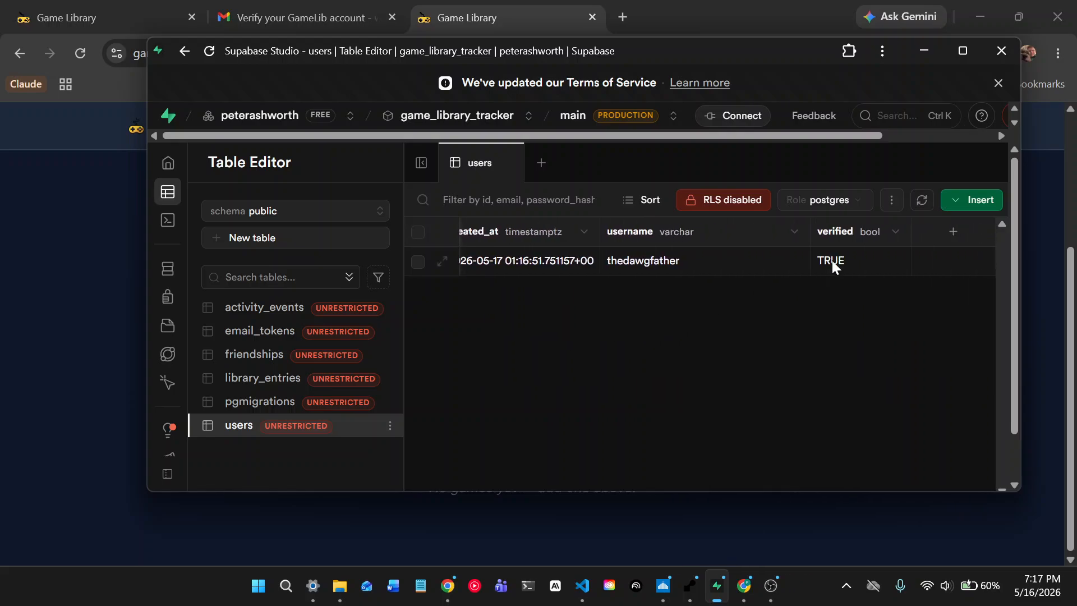
scroll(729, 315, "left", 6)
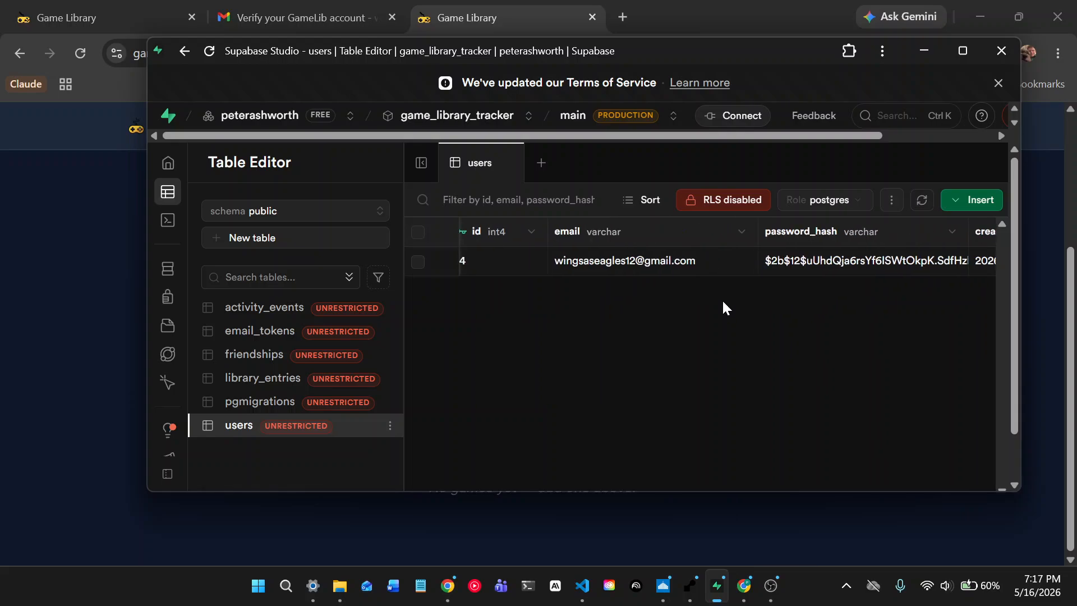
left_click(924, 52)
- Open the Account page and enter the current password
scroll(623, 144, "up", 3)
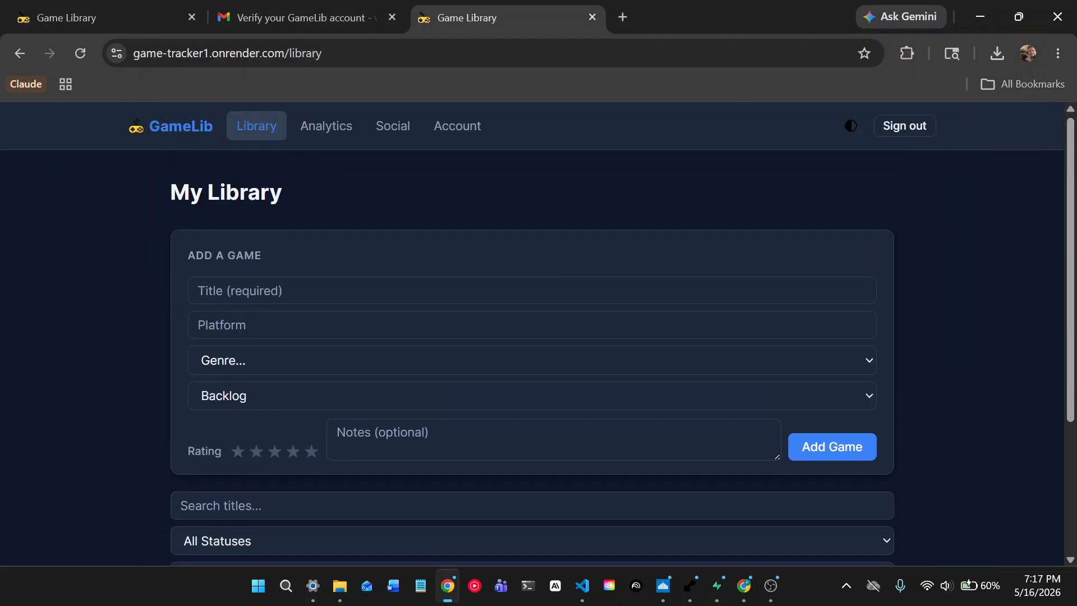
left_click(463, 134)
scroll(459, 305, "down", 2)
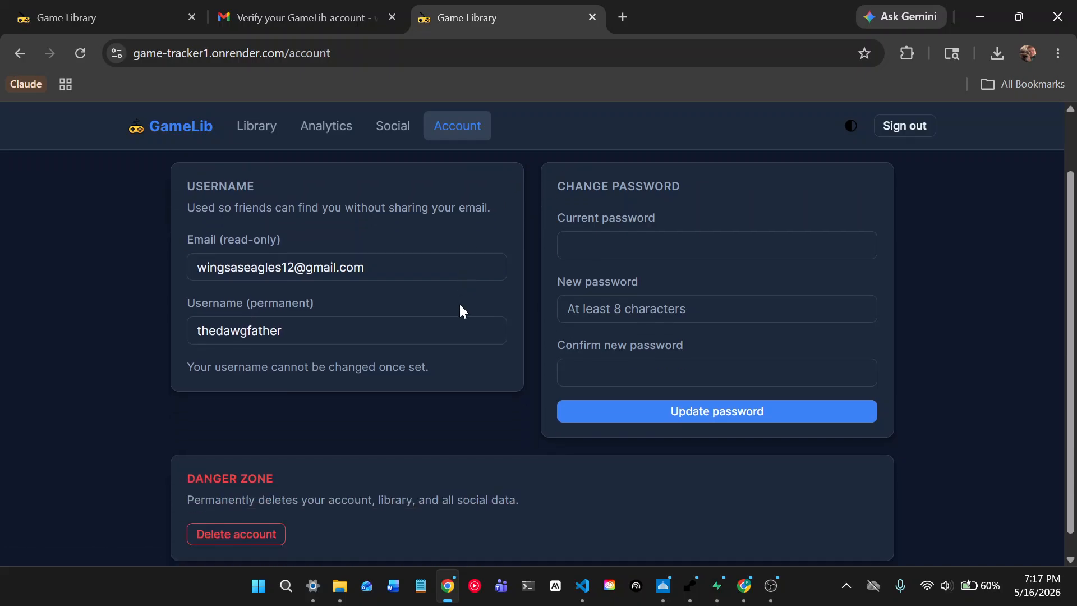
scroll(624, 329, "up", 2)
left_click(634, 298)
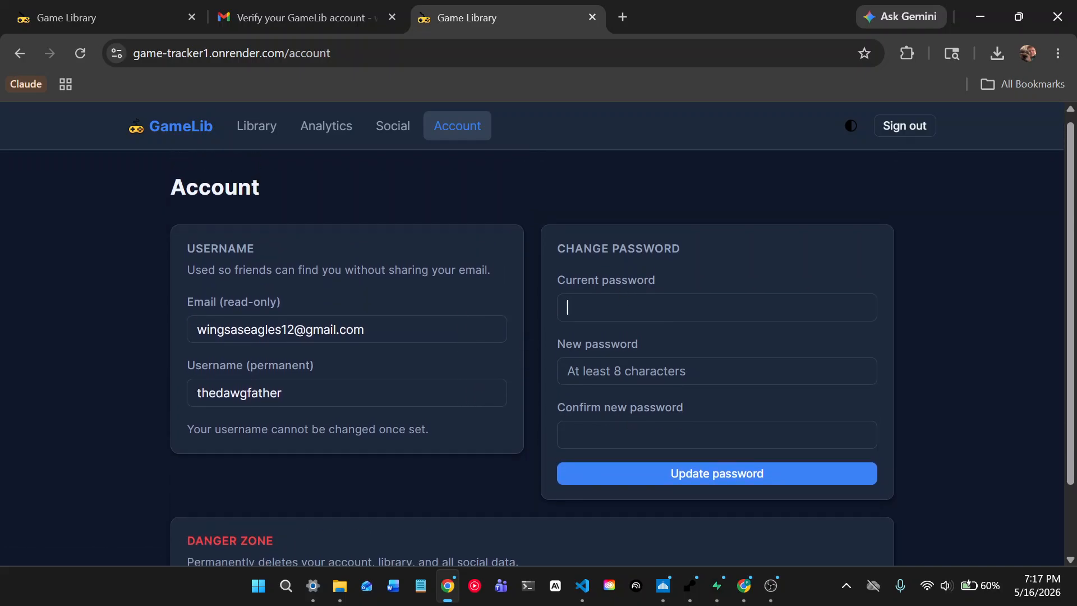
type("•••••••")
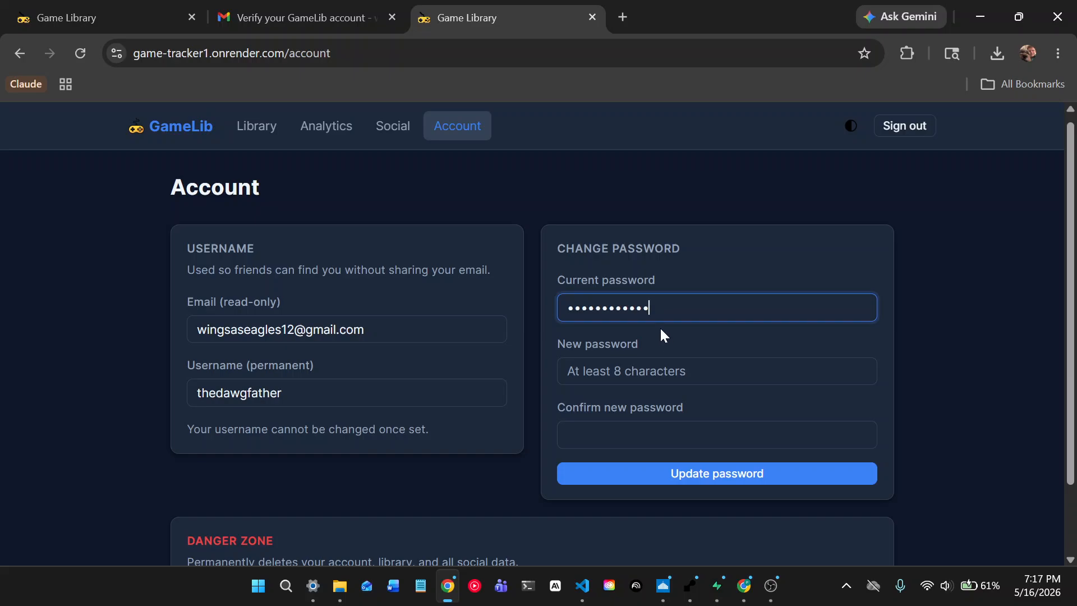
key("Return")
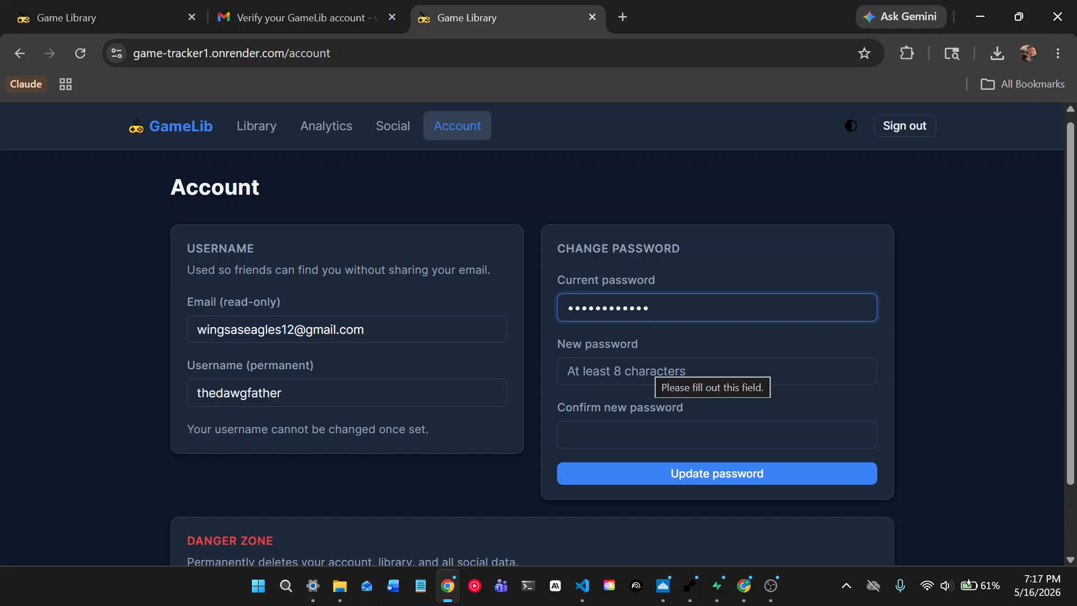
- Enter and confirm the new password, submit, and dismiss the password manager prompt
left_click(655, 367)
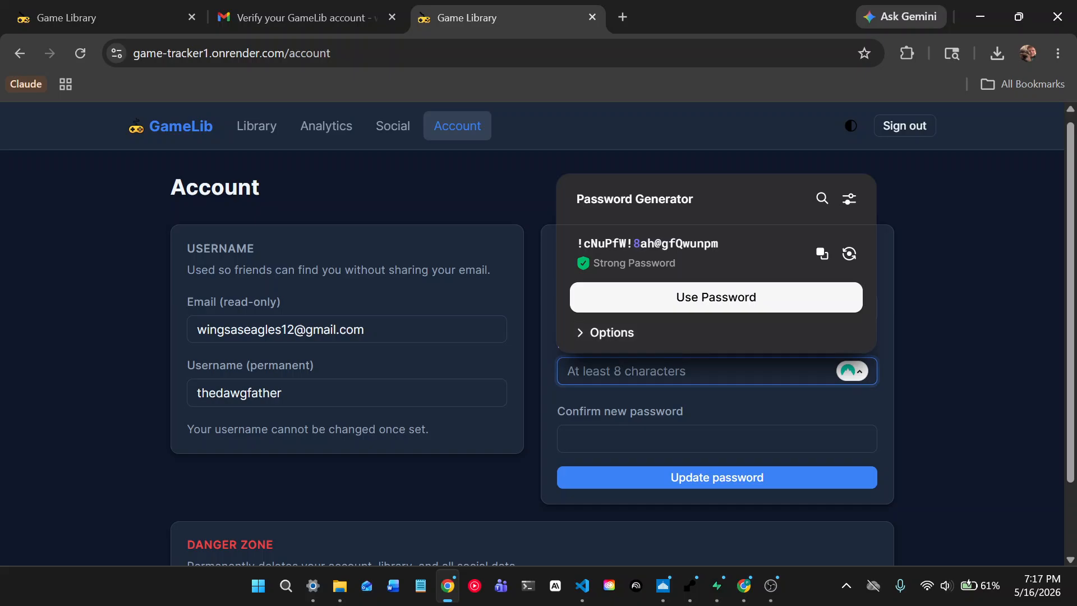
type("•••••••••••••")
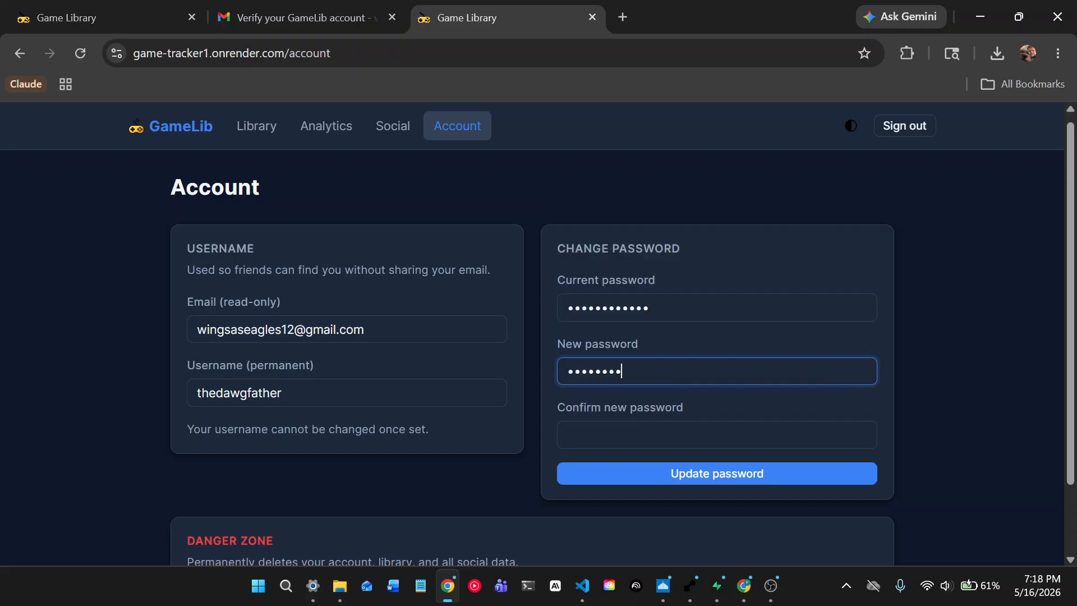
left_click(679, 418)
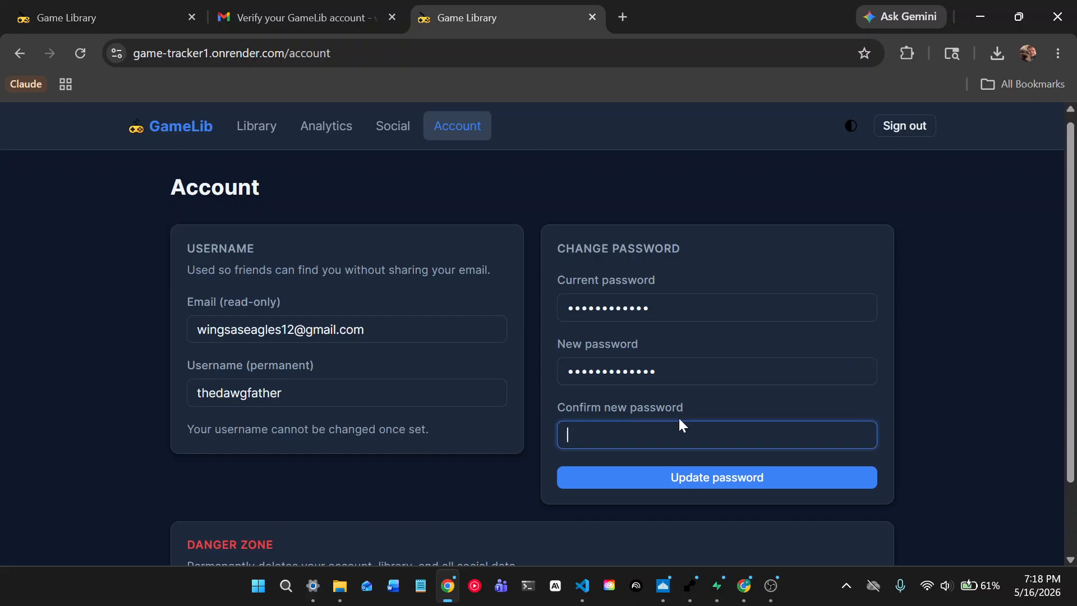
type("•••••••••••••")
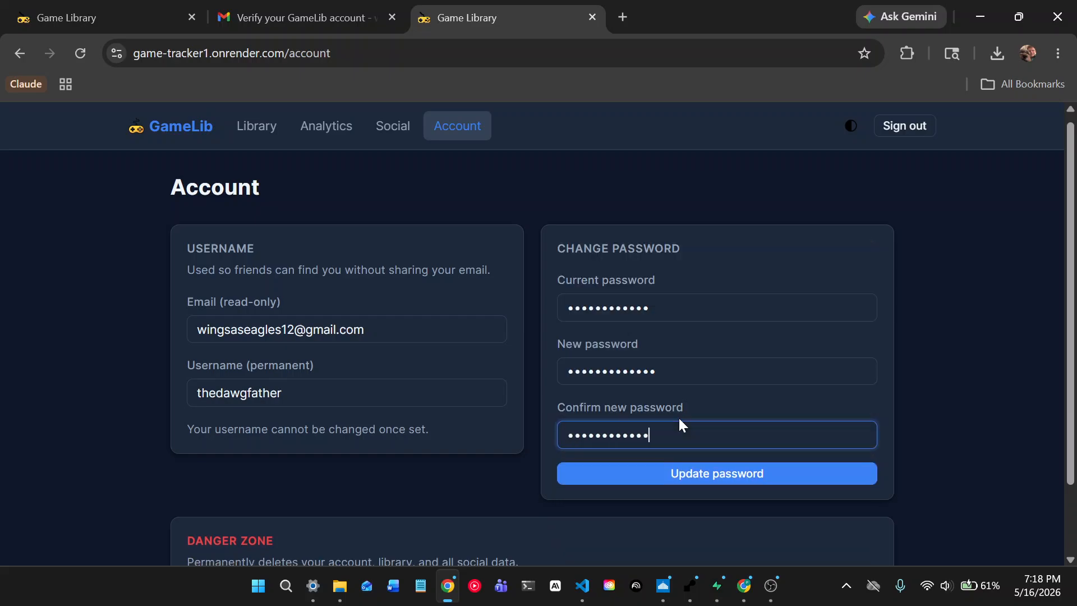
left_click(705, 472)
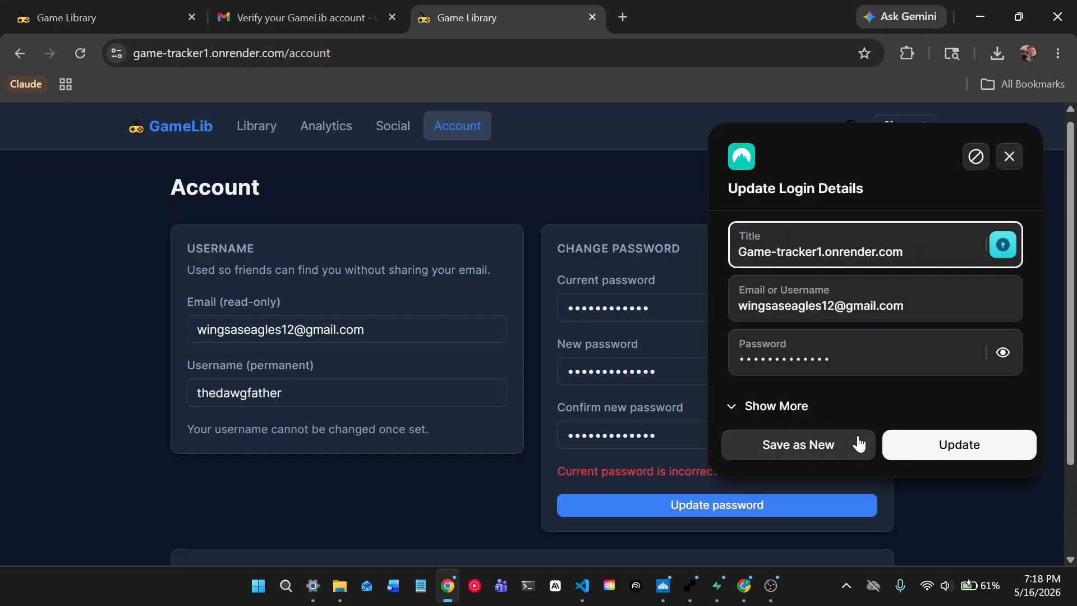
left_click(1009, 157)
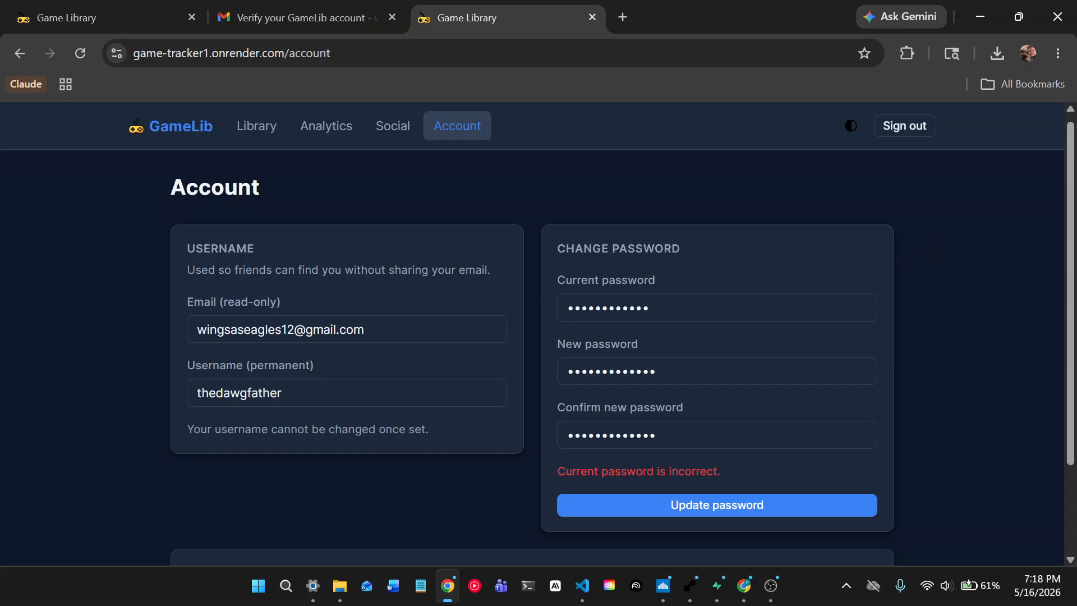
- Correct the current password and resubmit until the password change is confirmed
left_click(679, 308)
key("BackSpace")
key("BackSpace")
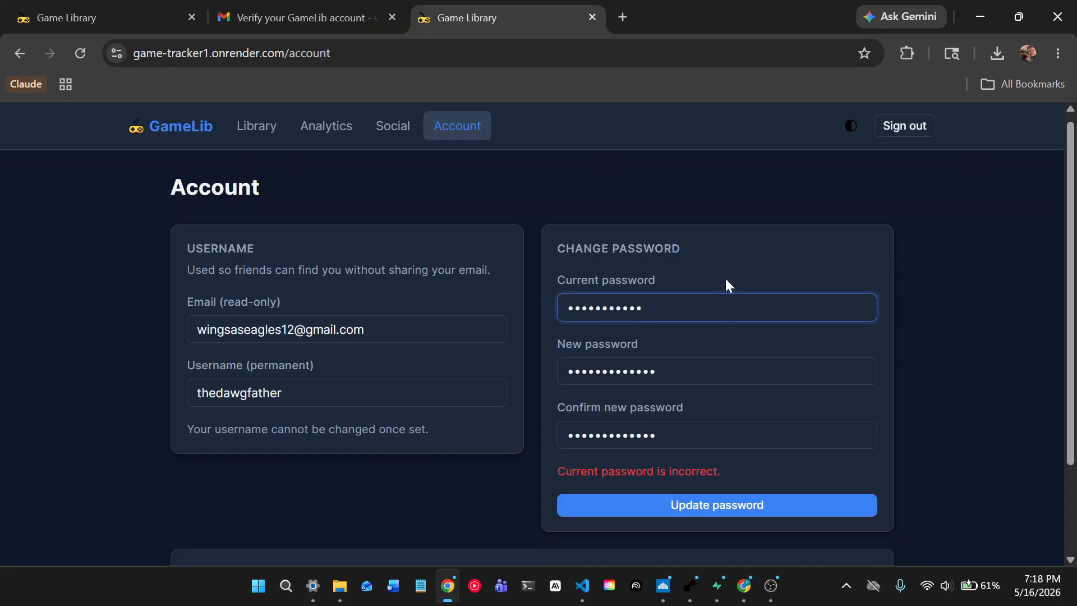
scroll(888, 324, "down", 1)
left_click(787, 422)
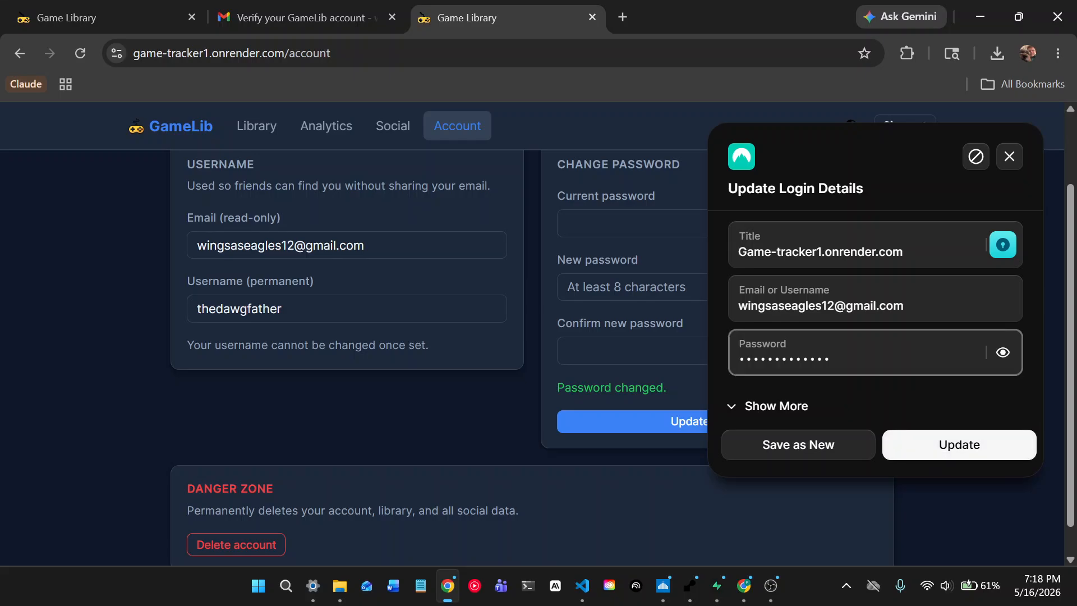
left_click(1007, 164)
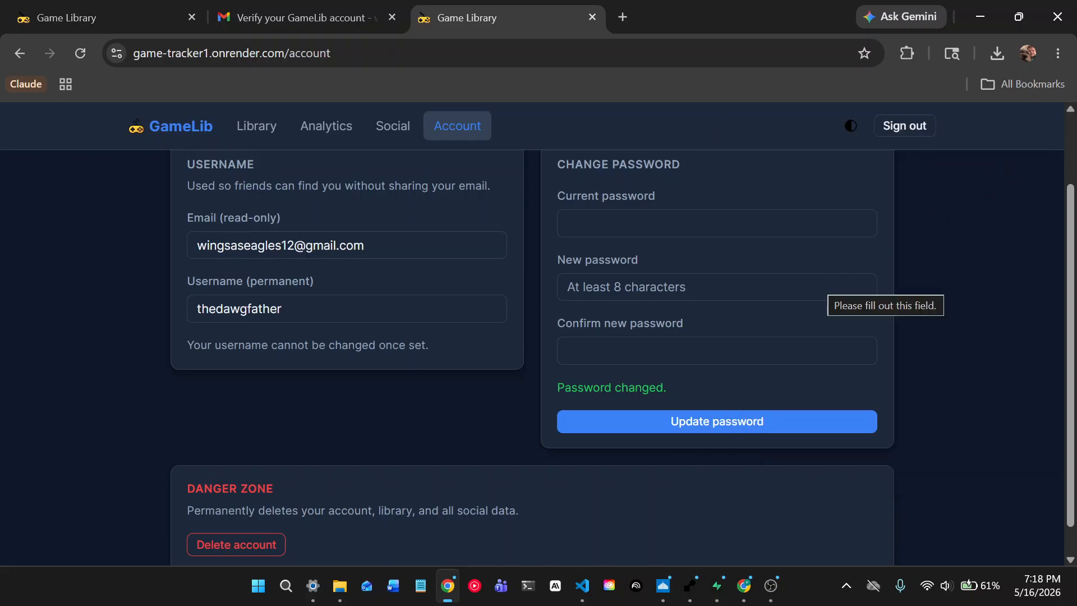
scroll(824, 286, "up", 2)
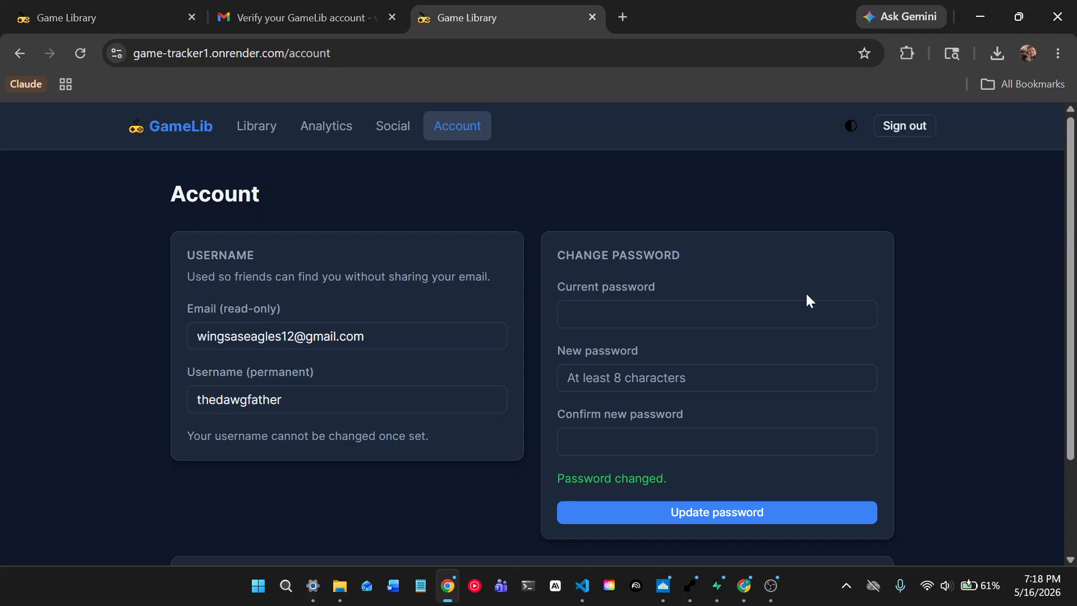
scroll(806, 292, "down", 2)
- Review the Social and Analytics pages, then return to My Library
scroll(777, 299, "up", 2)
left_click(394, 132)
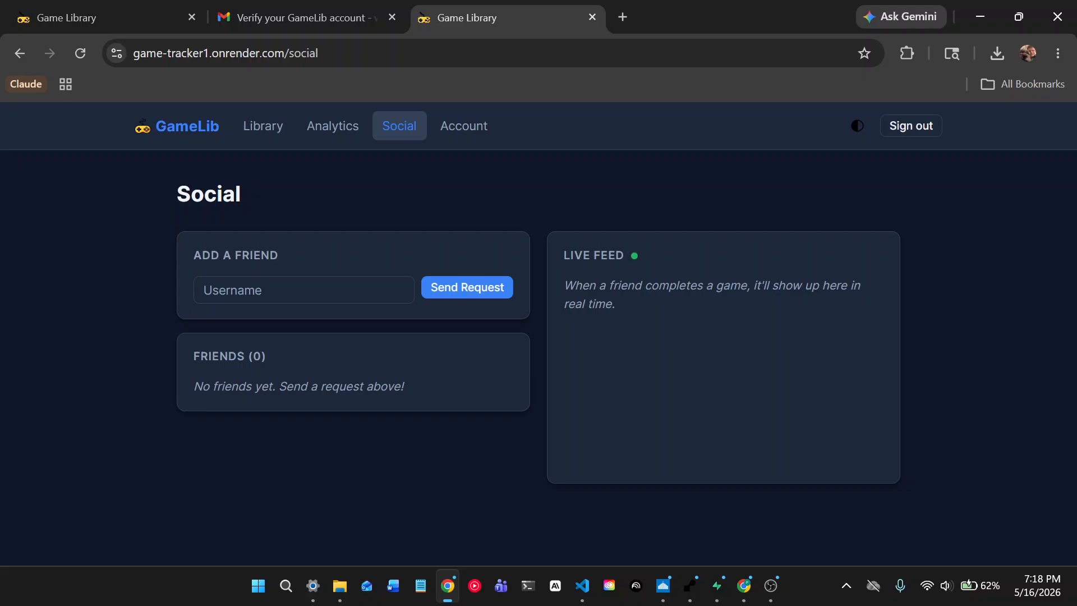
left_click(354, 129)
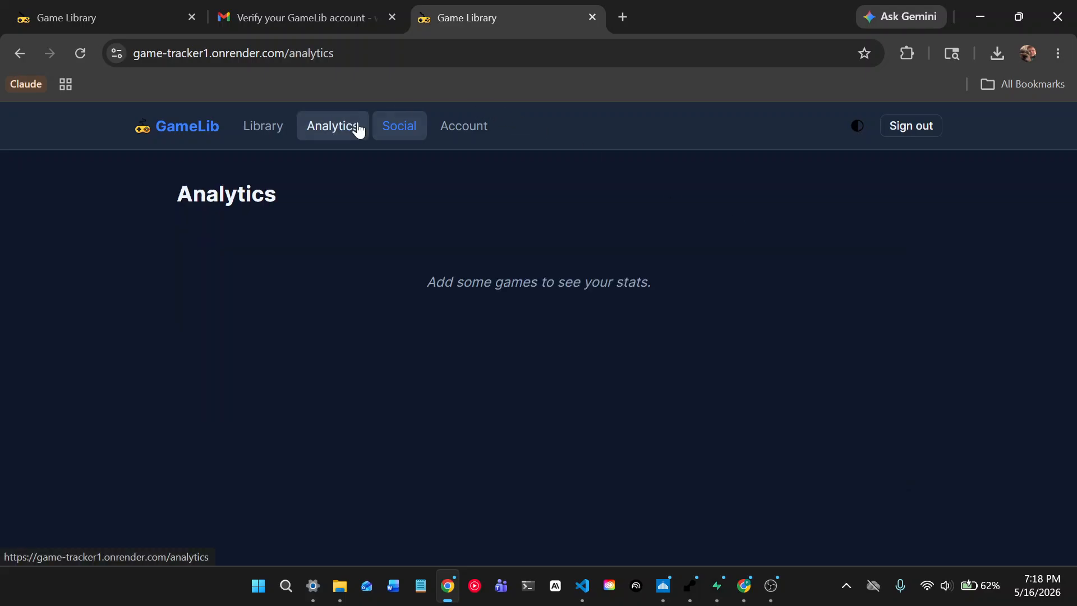
left_click(235, 132)
scroll(457, 225, "down", 3)
scroll(524, 289, "up", 3)
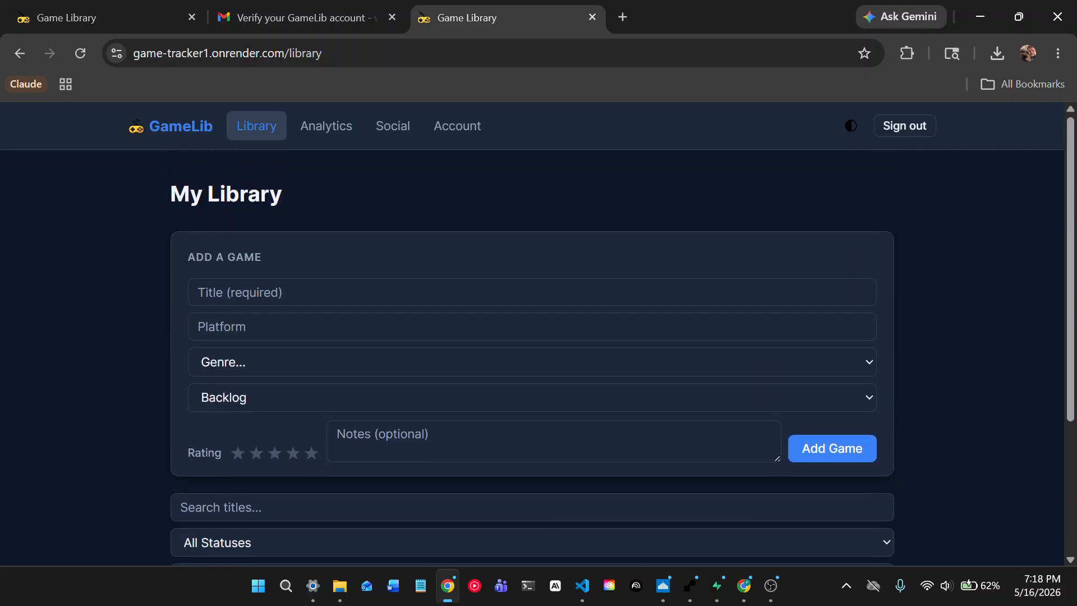
- Sign out of GameLib, then toggle light and dark theme twice, ending on dark
left_click(884, 127)
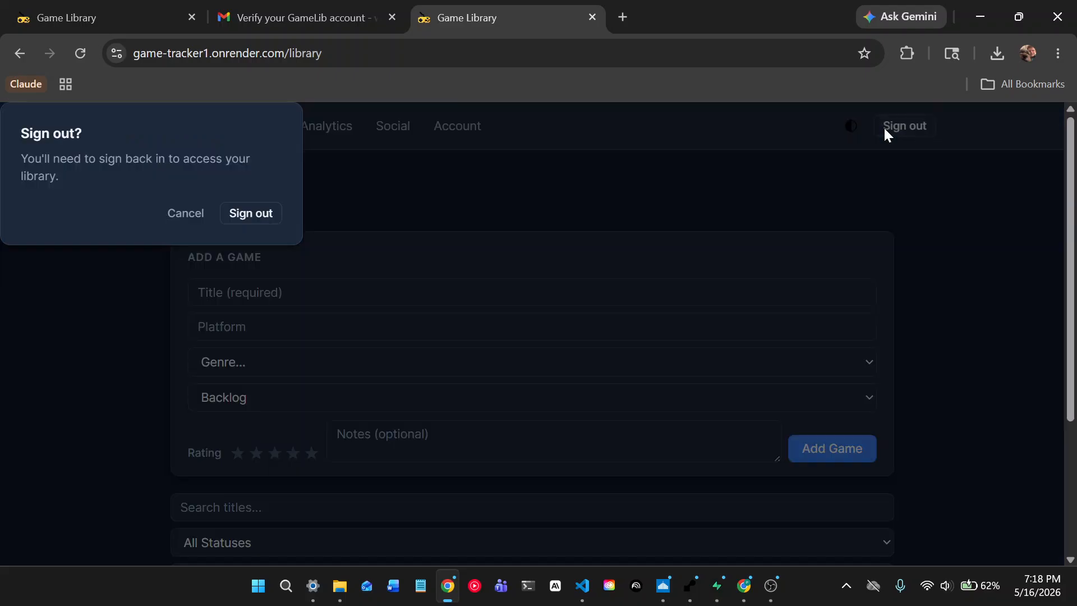
left_click(234, 216)
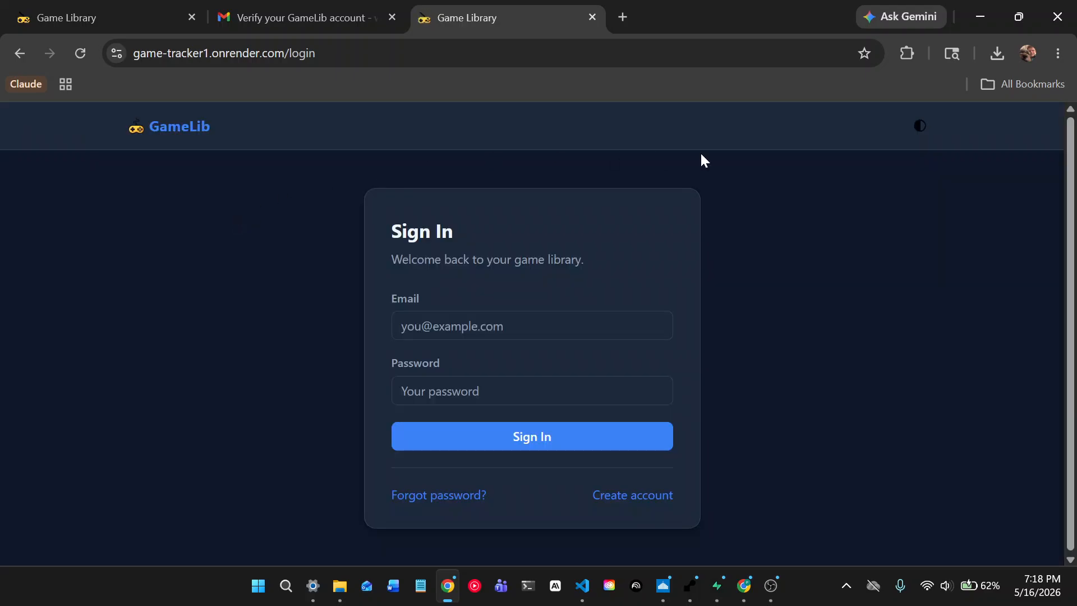
left_click(919, 135)
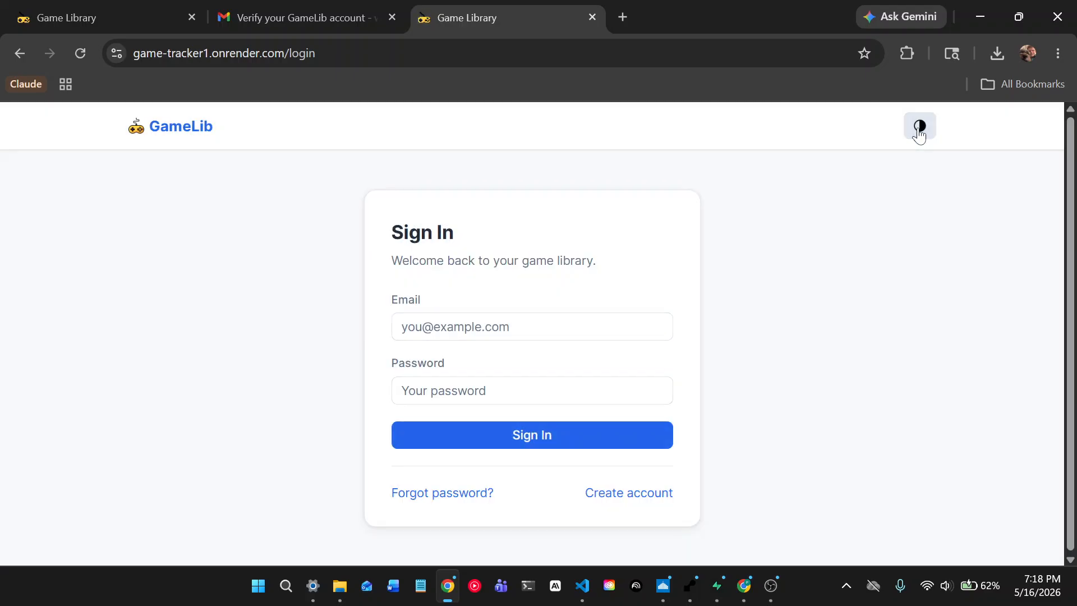
left_click(919, 136)
left_click(919, 135)
left_click(919, 135)
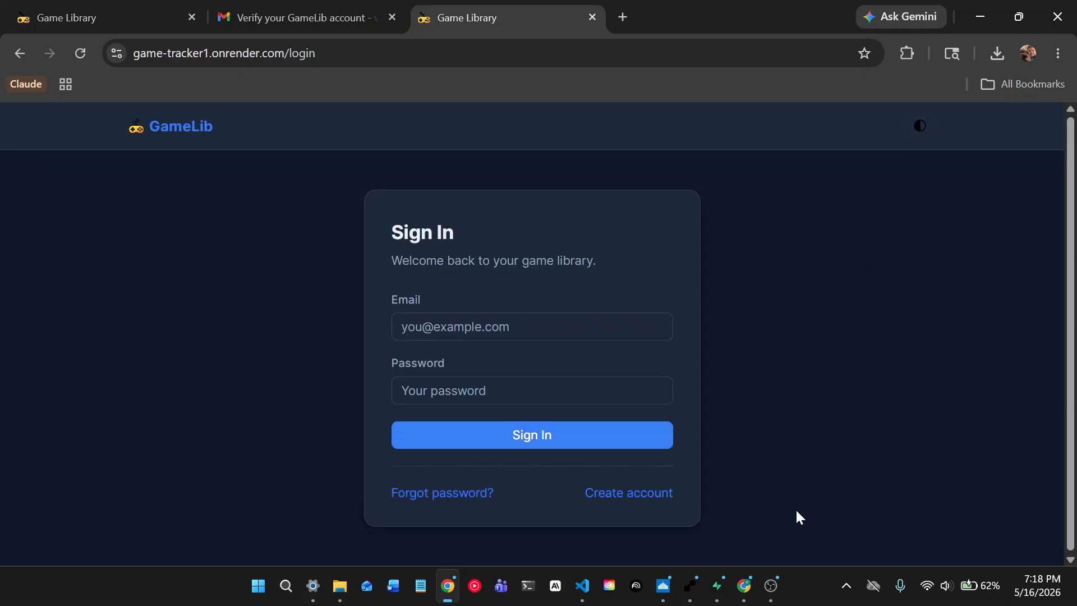